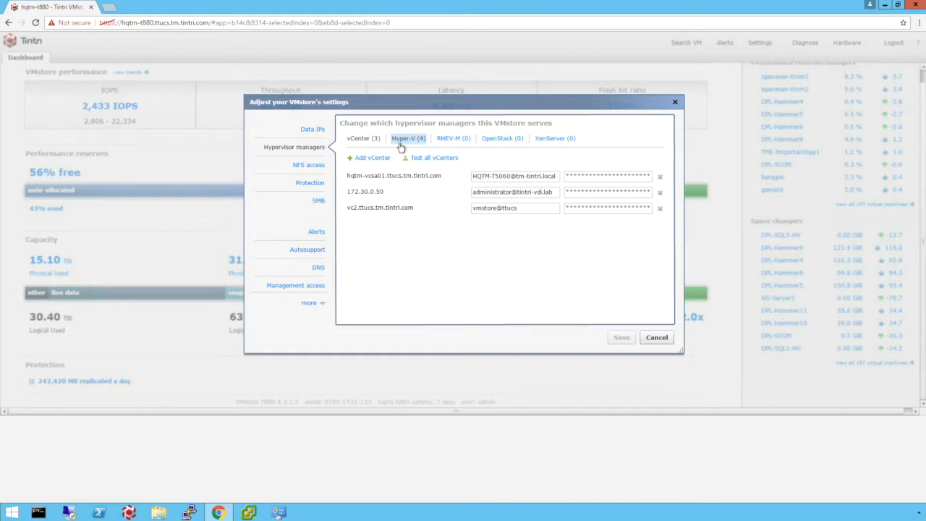
Review the Hyper-V hosts registered as hypervisor managers and the general SMB settings with the SMB hostname
left_click(402, 143)
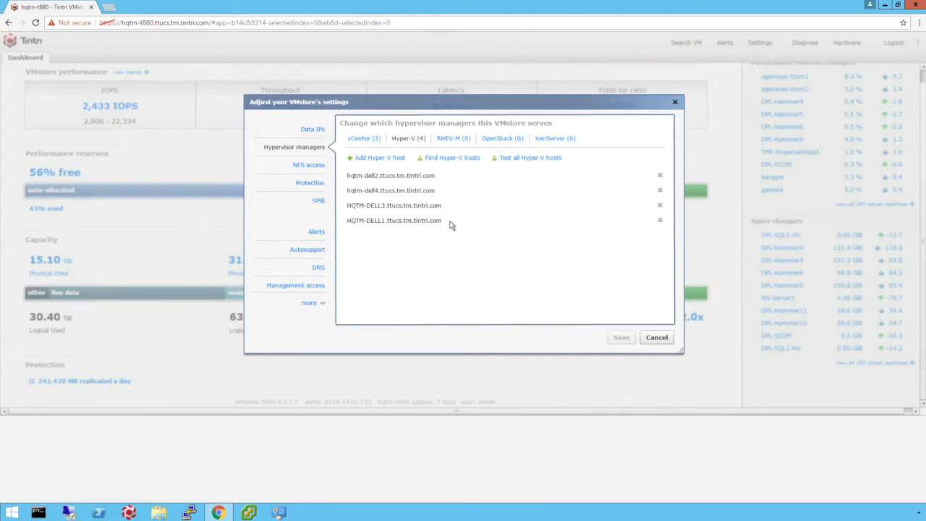
left_click(321, 201)
left_click_drag(518, 161, 397, 156)
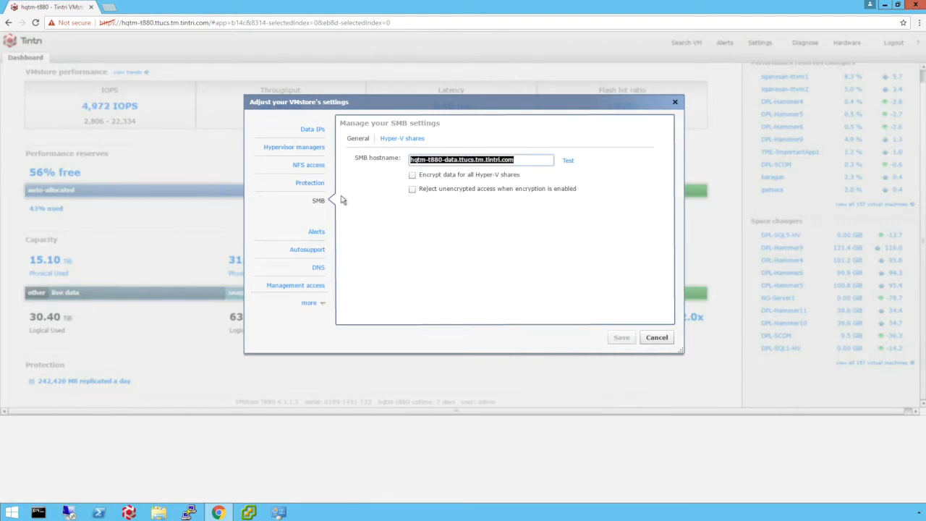
Display the path, quota and user permissions of the Hyper-V share T880VMShare1
left_click(387, 139)
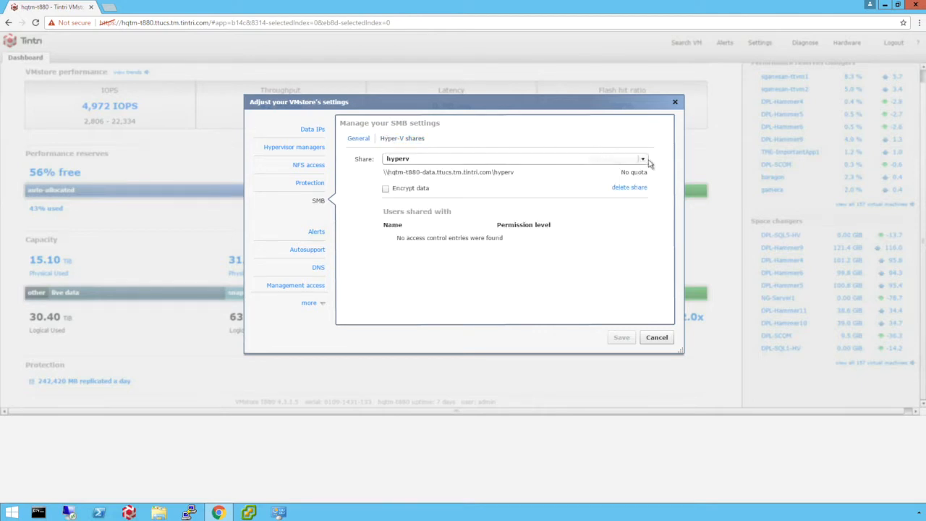
left_click(644, 159)
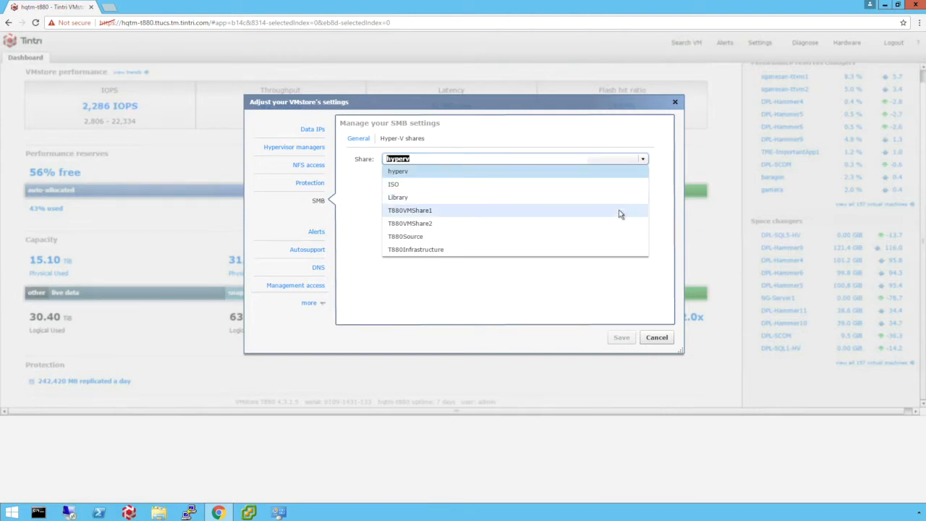
left_click(621, 210)
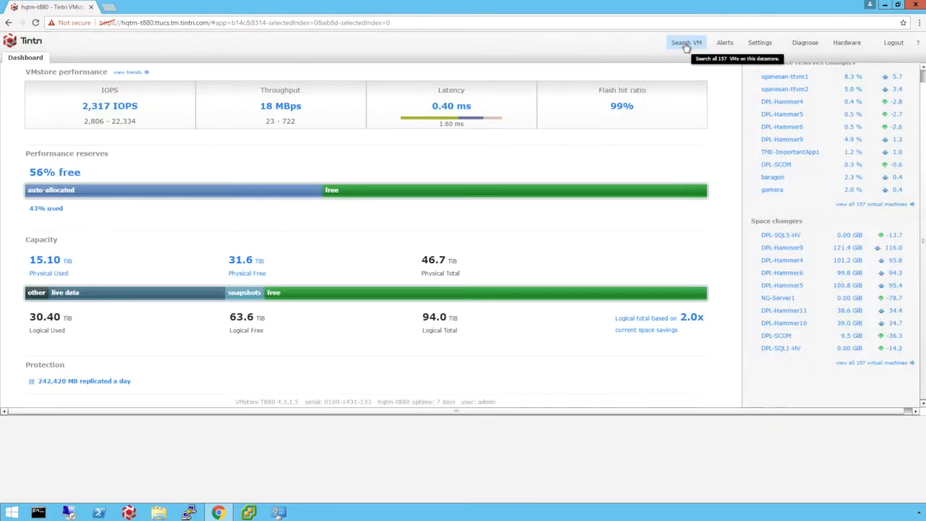
Search the virtual machines for "dpl-1" and select DPL-105
left_click(686, 44)
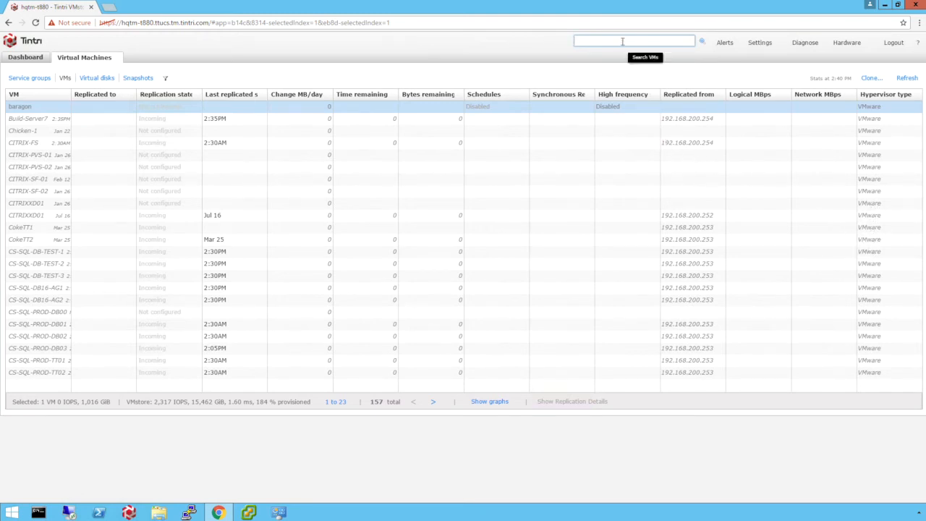
type("dpl-1")
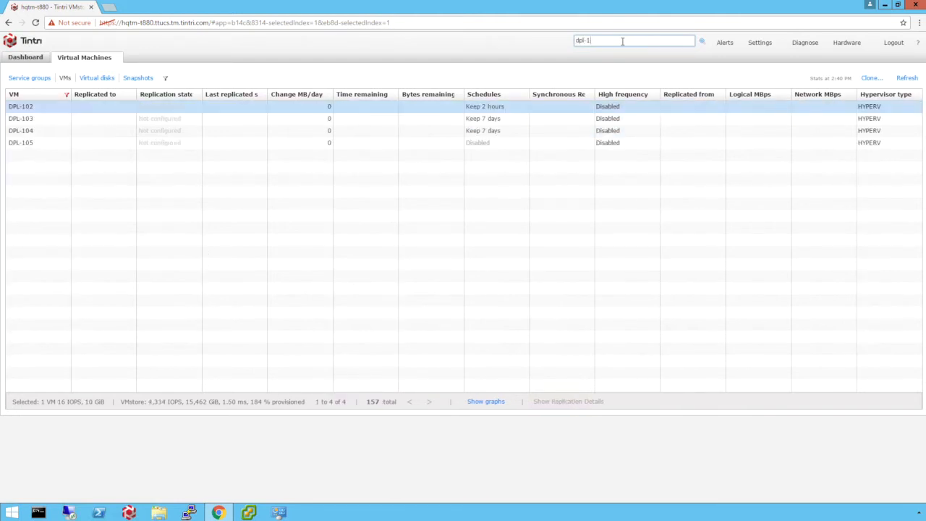
left_click(84, 144)
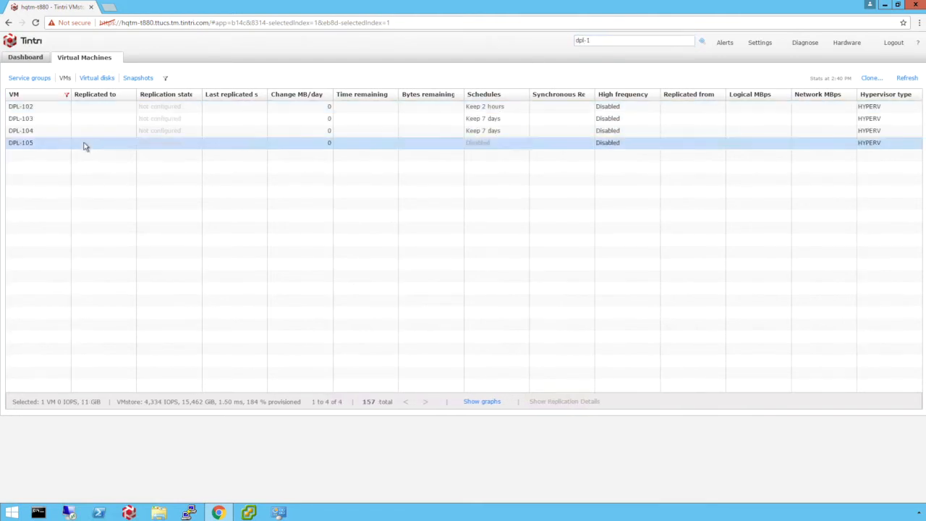
Try out protection for DPL-105 with hourly, daily and weekly snapshots plus snapshot replication, look through the replication targets, and cancel without saving
right_click(84, 146)
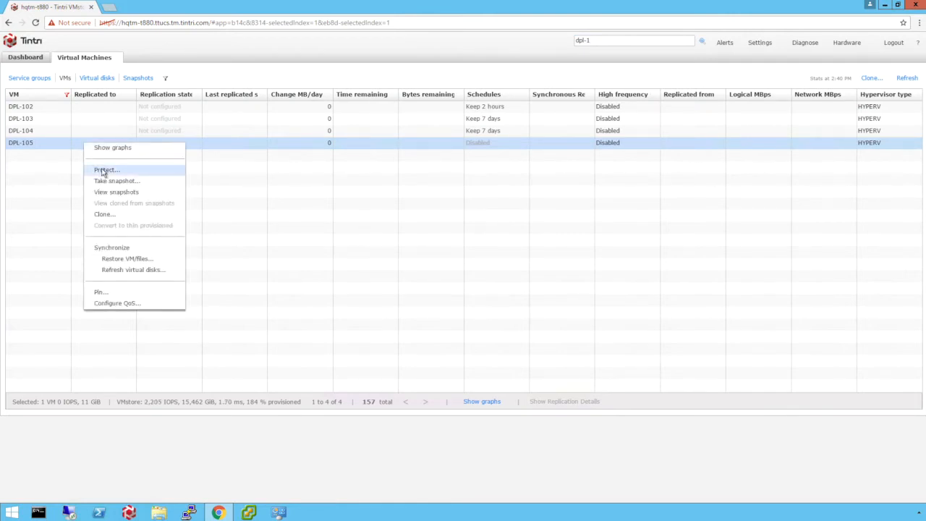
left_click(103, 170)
left_click(315, 206)
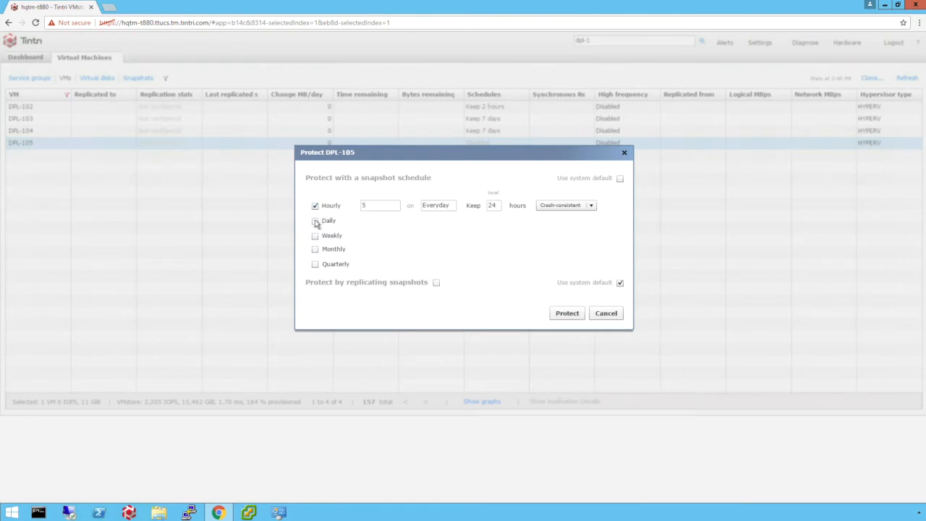
left_click(316, 222)
left_click(315, 236)
left_click(437, 283)
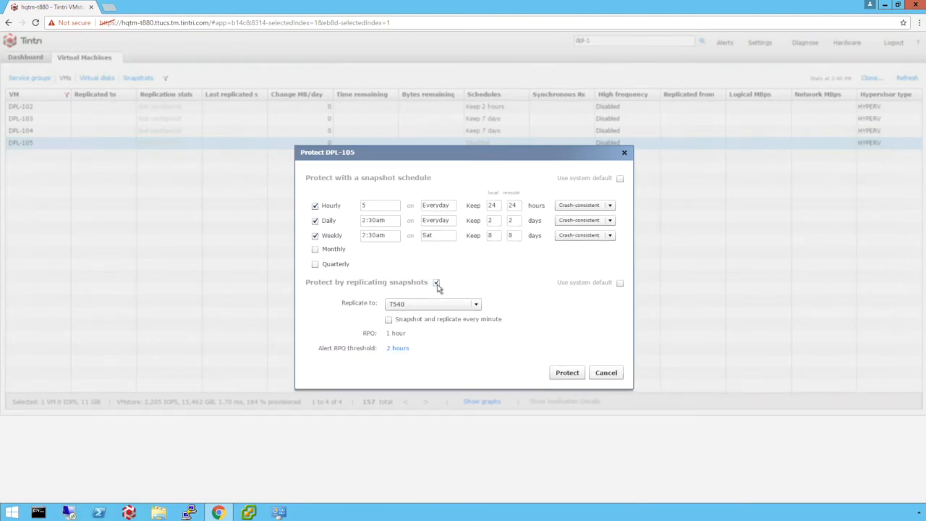
left_click(458, 306)
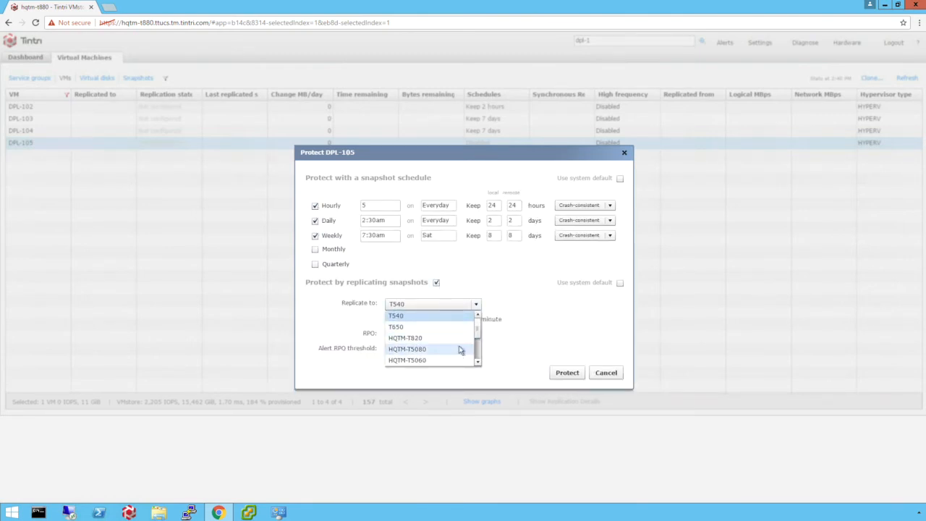
left_click(607, 373)
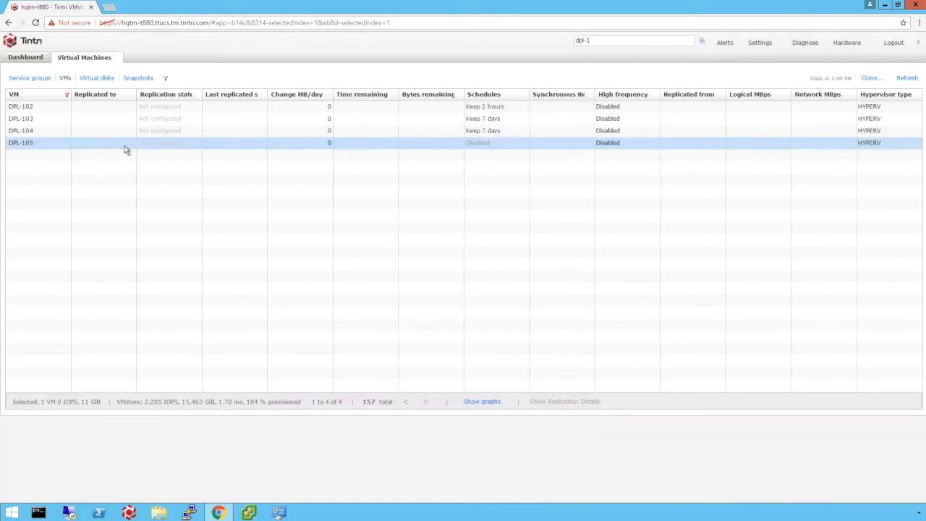
View the snapshots of DPL-105 and examine the listed entry
right_click(125, 150)
left_click(156, 196)
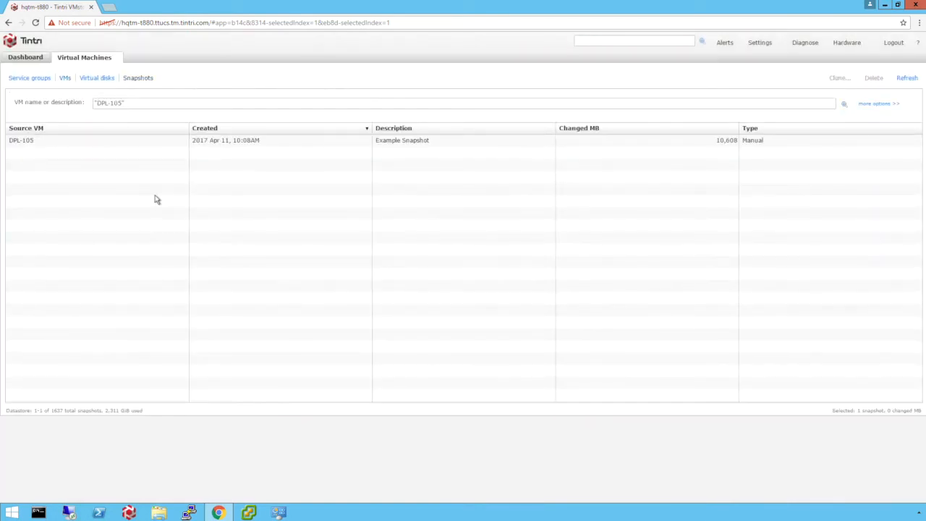
left_click(147, 147)
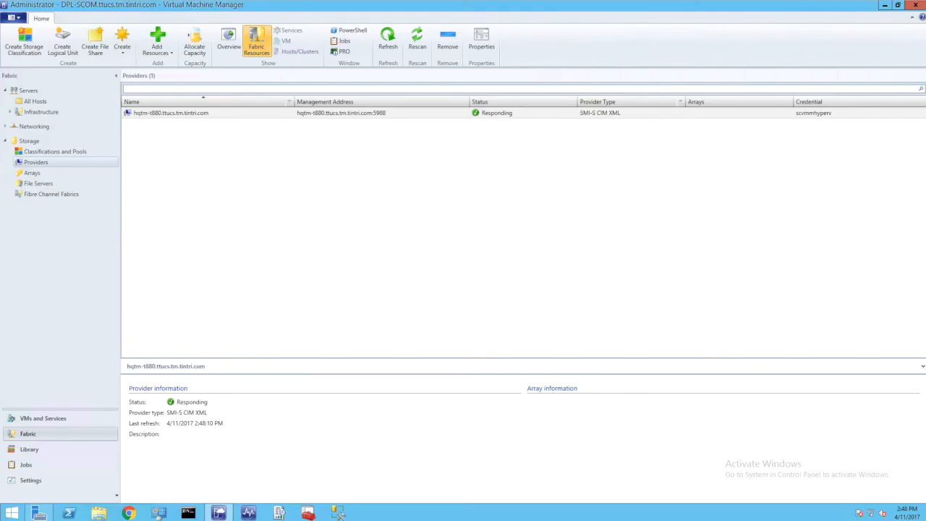
In Virtual Machine Manager, inspect the hqtm-t880 storage provider, its file server and the T880VMShare1 file share
left_click(183, 116)
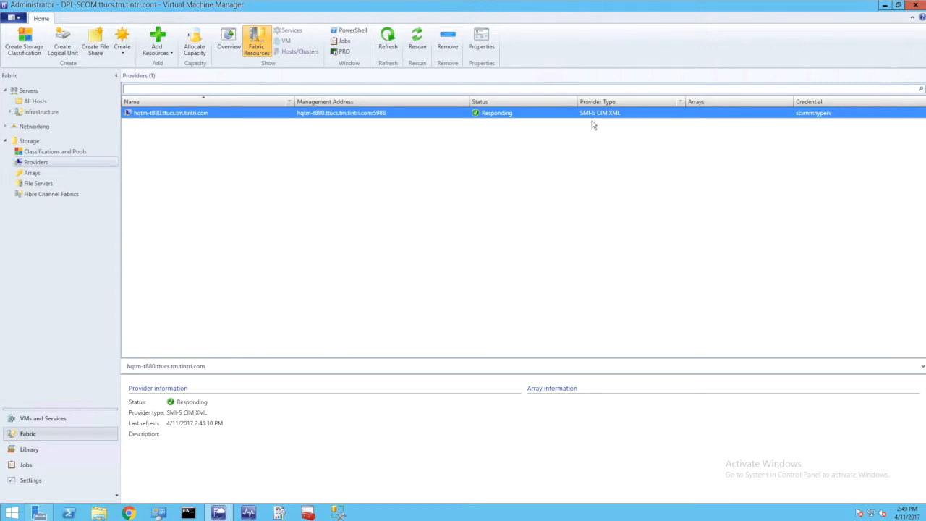
left_click(39, 184)
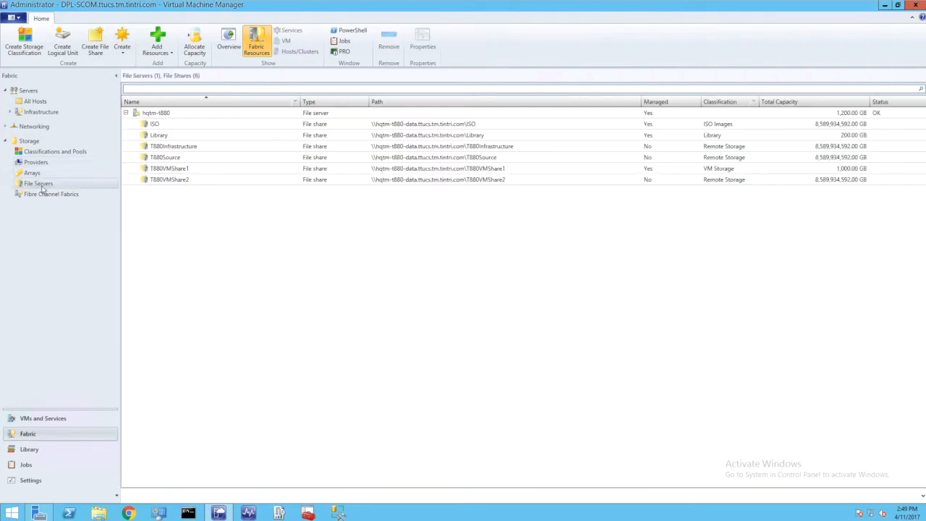
left_click(186, 115)
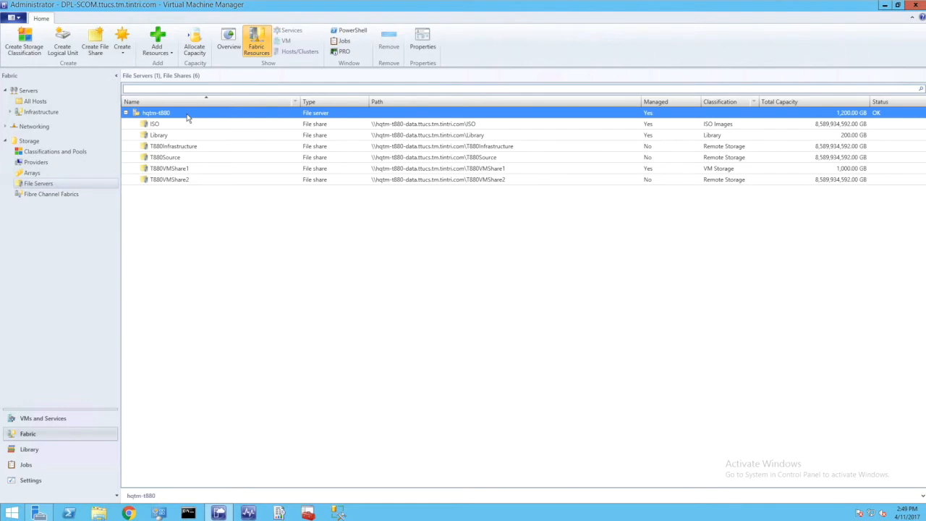
left_click(229, 175)
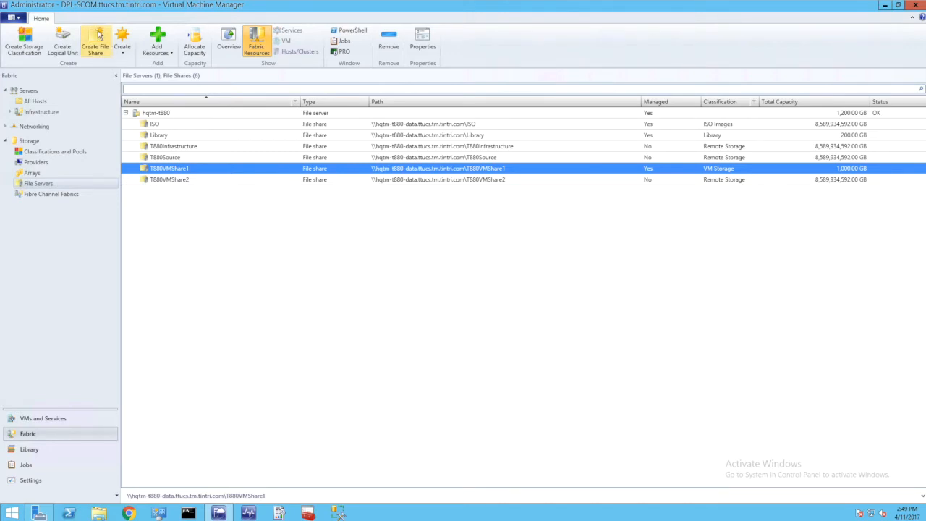
Start a new file share on file server hqtm-t880 and name it Test1
left_click(97, 40)
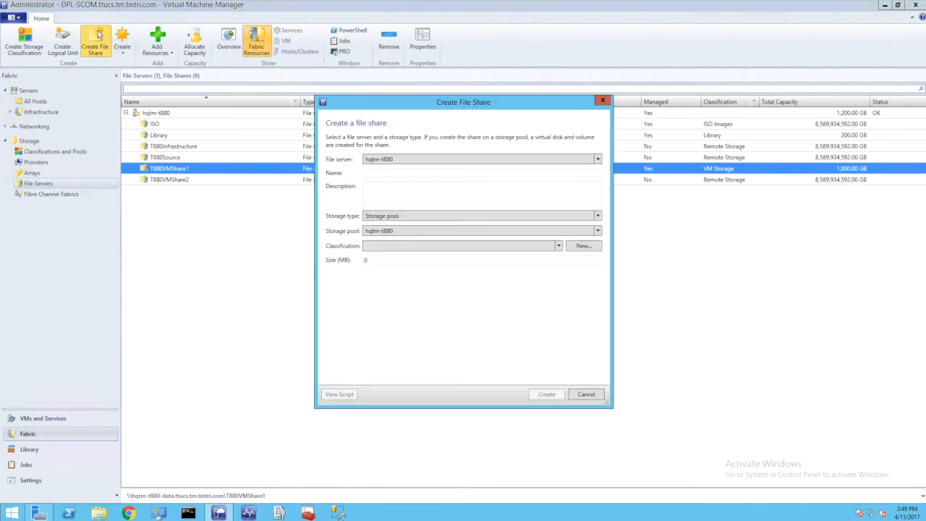
left_click(374, 172)
type("T")
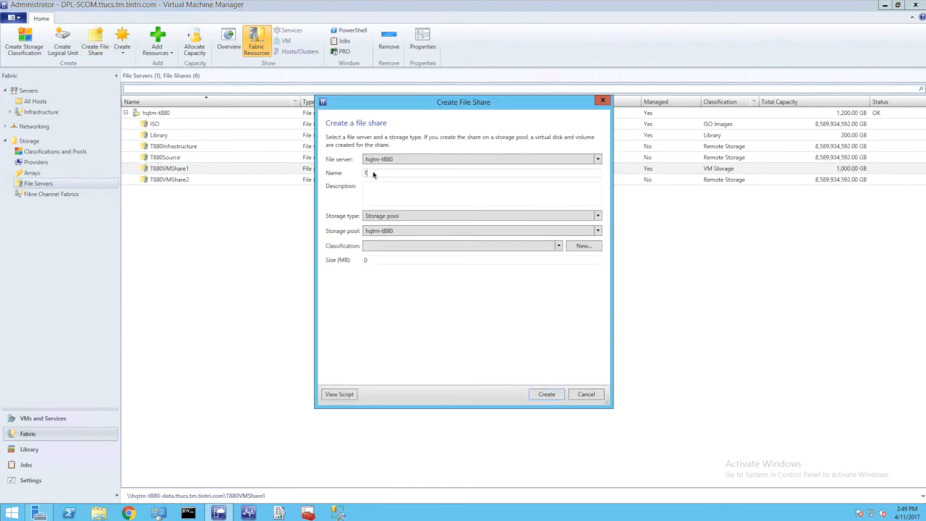
type("int1")
Set the share's classification to Demo and its size to 102400 MB, create it, and select it among the file shares
left_click(402, 248)
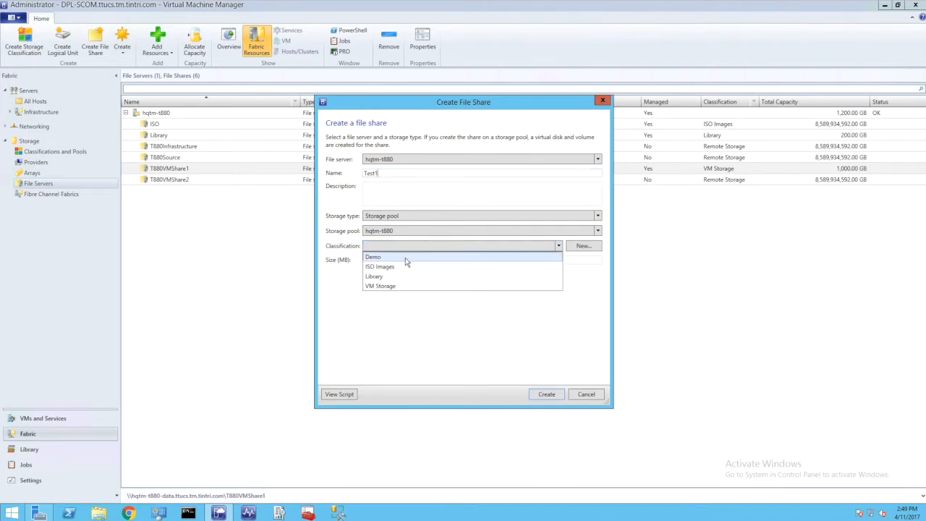
left_click(405, 257)
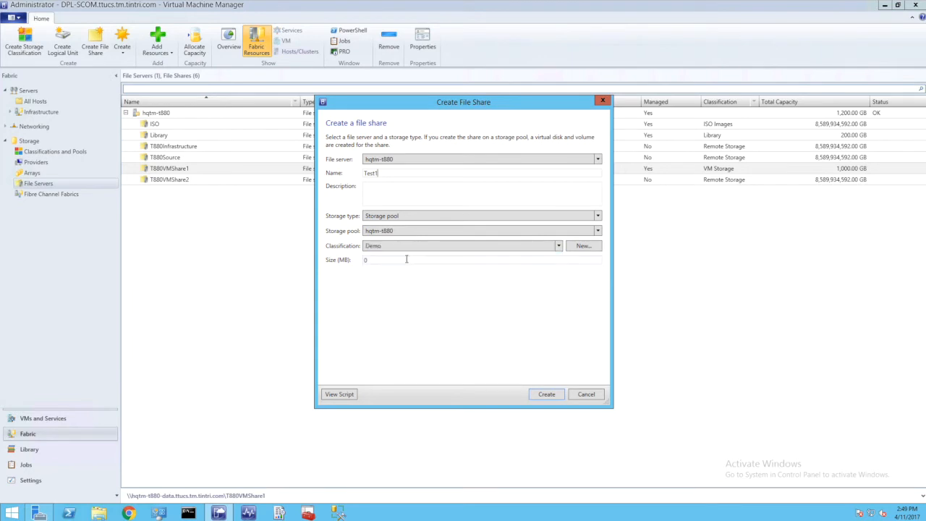
type("102400")
left_click(546, 395)
left_click(236, 193)
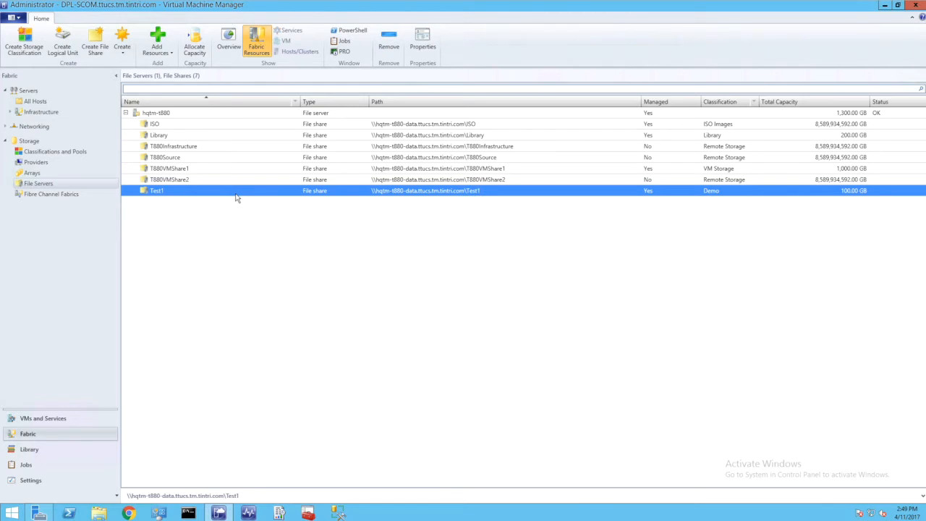
Open the storage properties of host hqtm-dell3 in VMs and Services
left_click(64, 421)
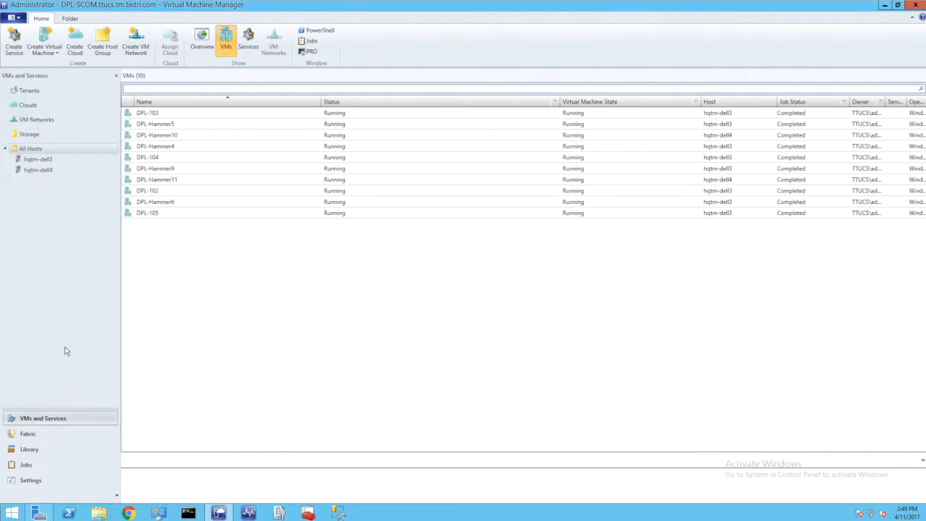
left_click(42, 160)
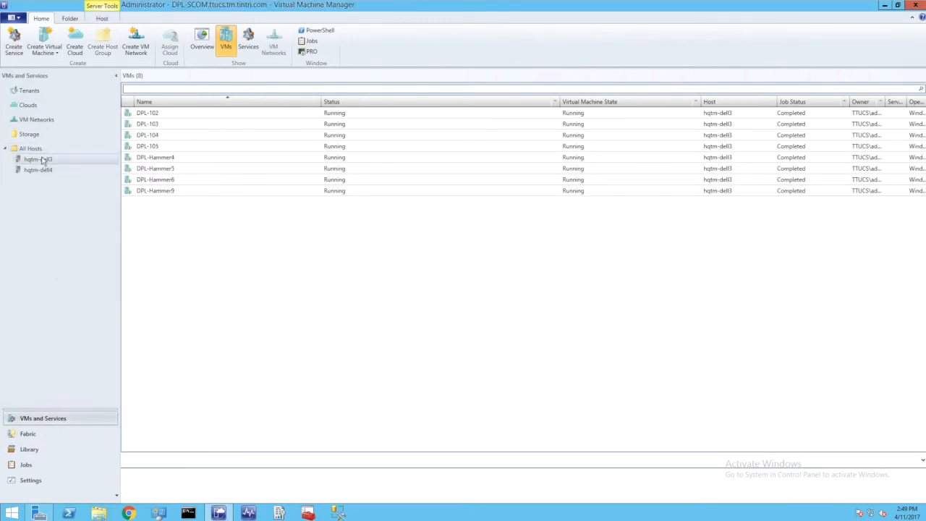
right_click(43, 161)
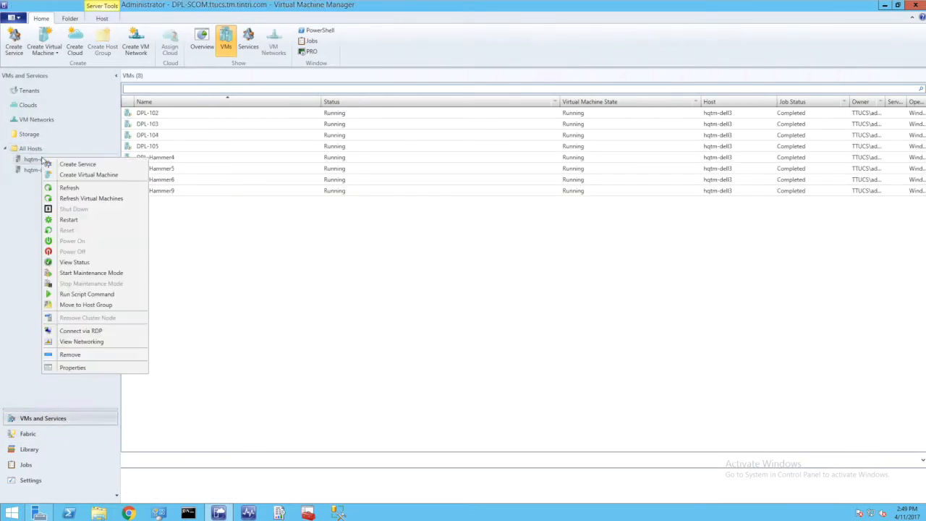
left_click(90, 367)
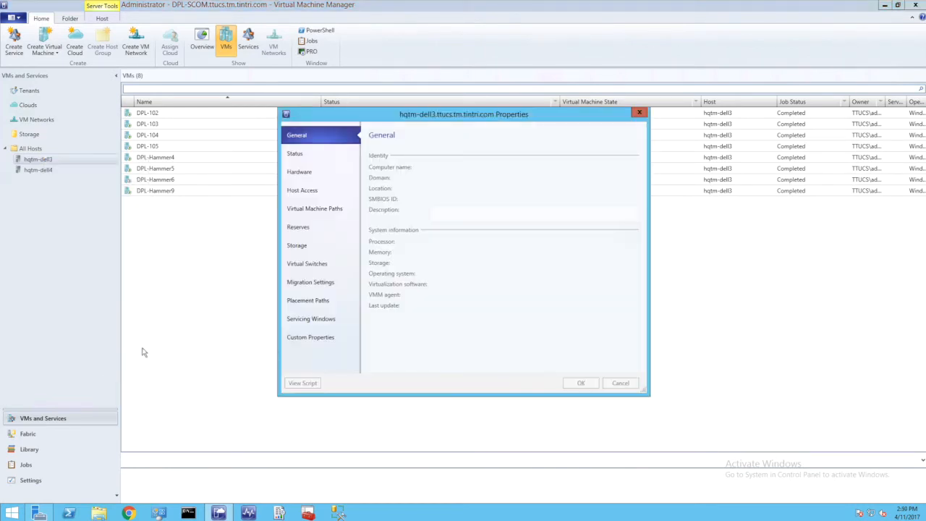
left_click(297, 248)
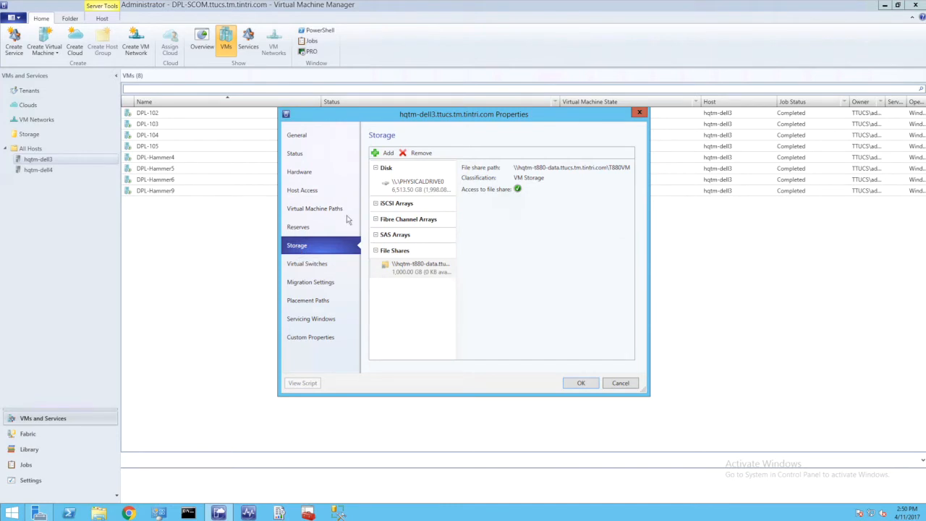
Add the file share \\hqtm-t880-data.ttucs.tm.tintri.com\Test1 to the host's storage and save the properties
left_click(389, 154)
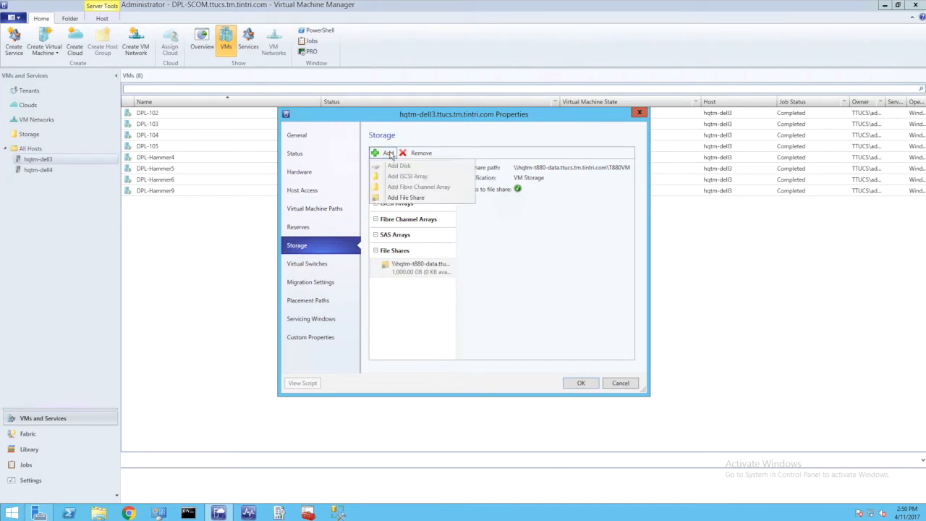
left_click(399, 200)
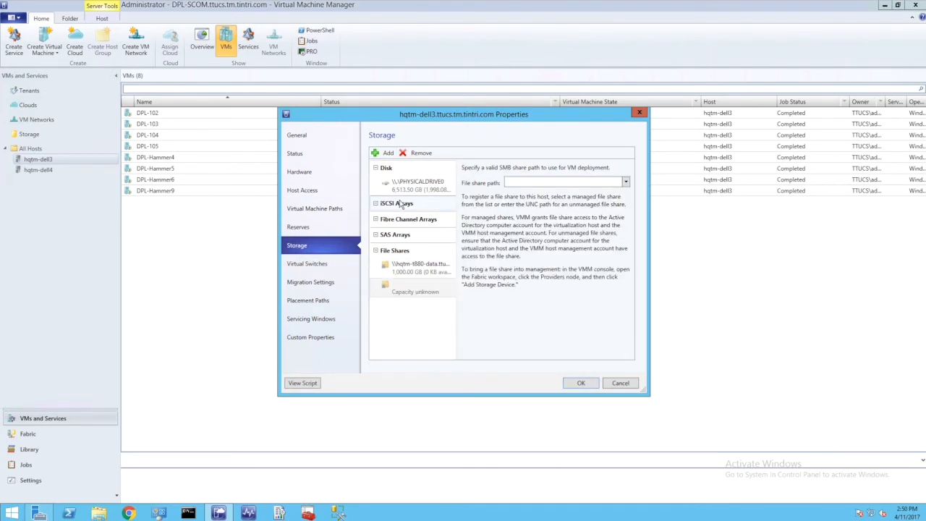
left_click(627, 184)
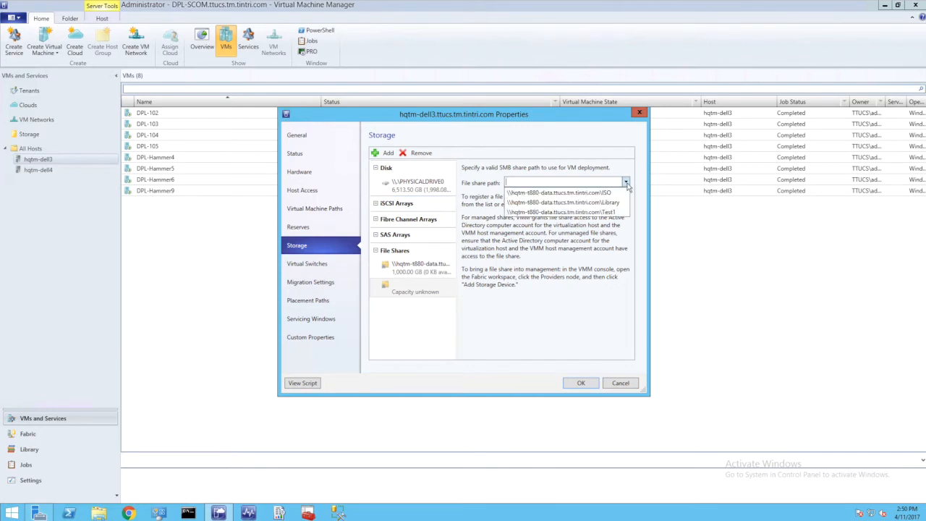
left_click(601, 212)
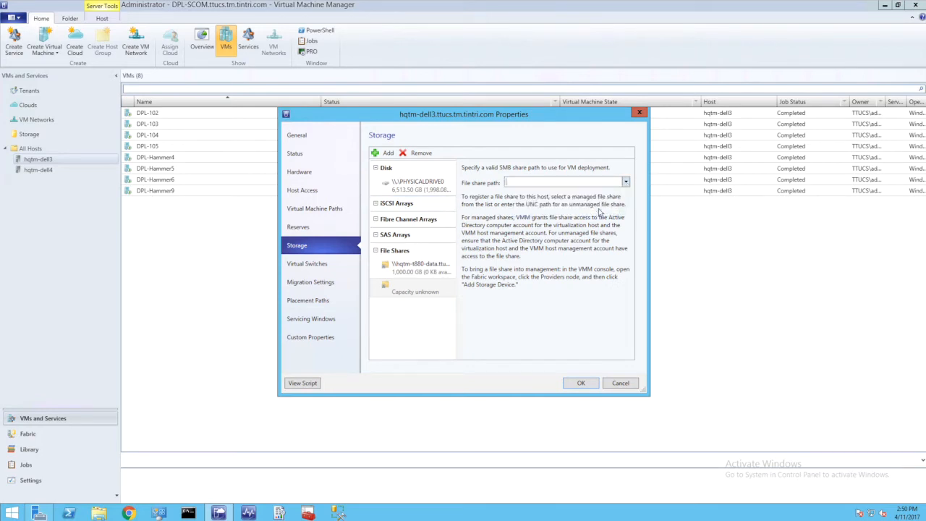
left_click(581, 384)
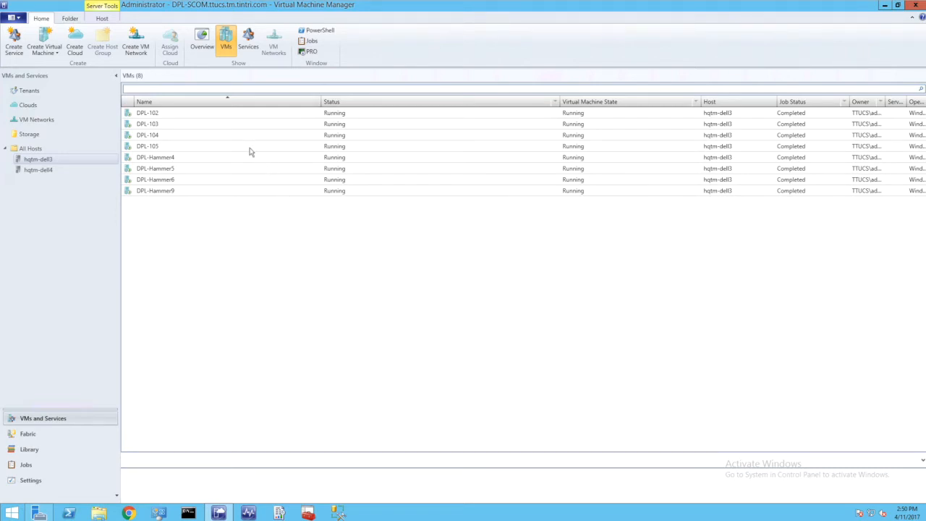
Create a Tintri snapshot of the virtual machine DPL-105 with the description Test Snapshot
left_click(156, 149)
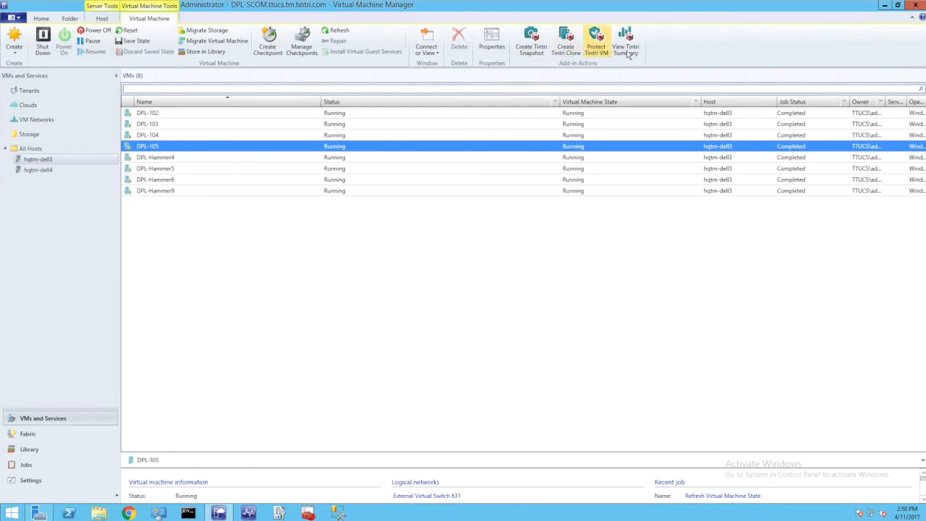
left_click(529, 48)
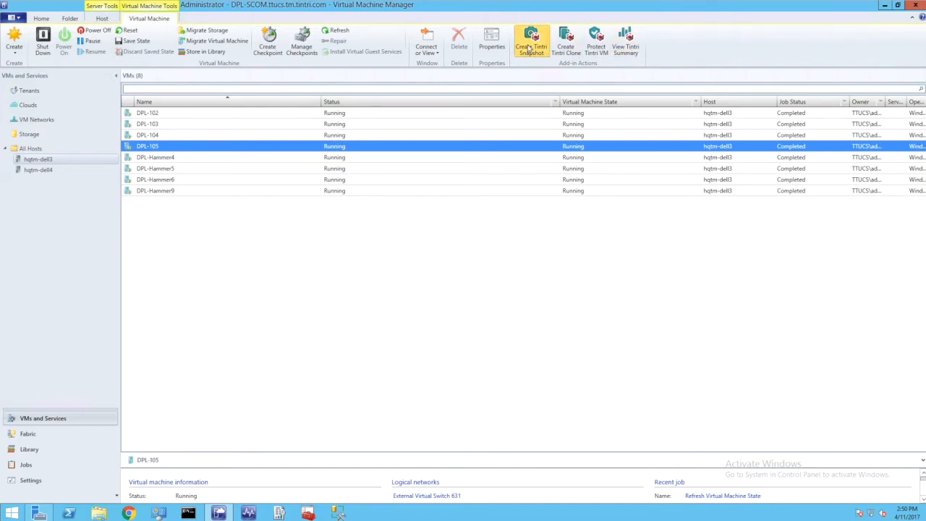
left_click_drag(479, 251, 398, 247)
type("Test Snapshot")
left_click(485, 280)
left_click(474, 307)
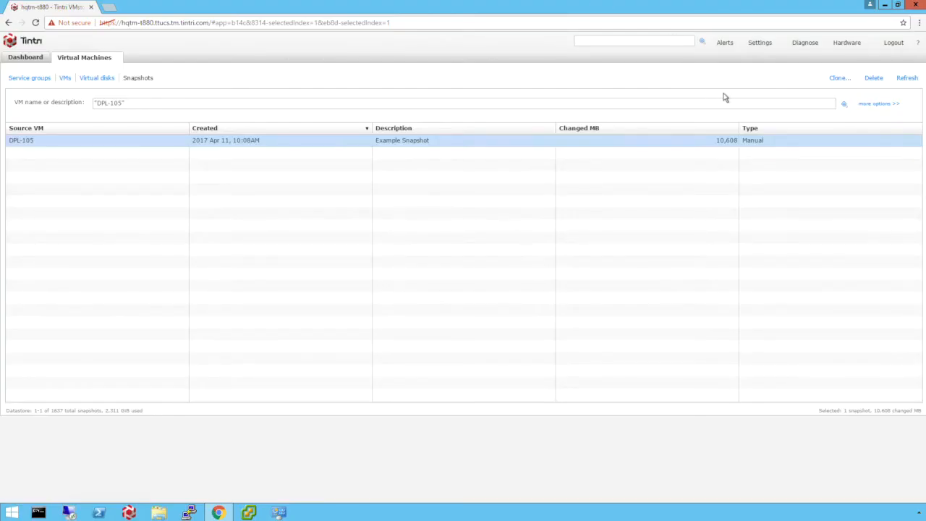
Switch to the Tintri VMstore web interface, review the Hyper-V share Test1 in the SMB settings, and refresh the snapshot list
left_click(759, 45)
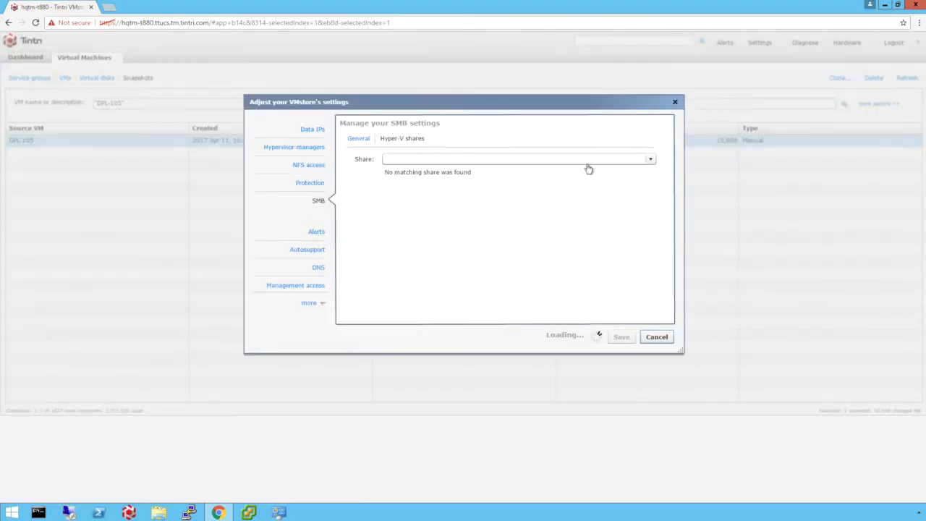
left_click(651, 160)
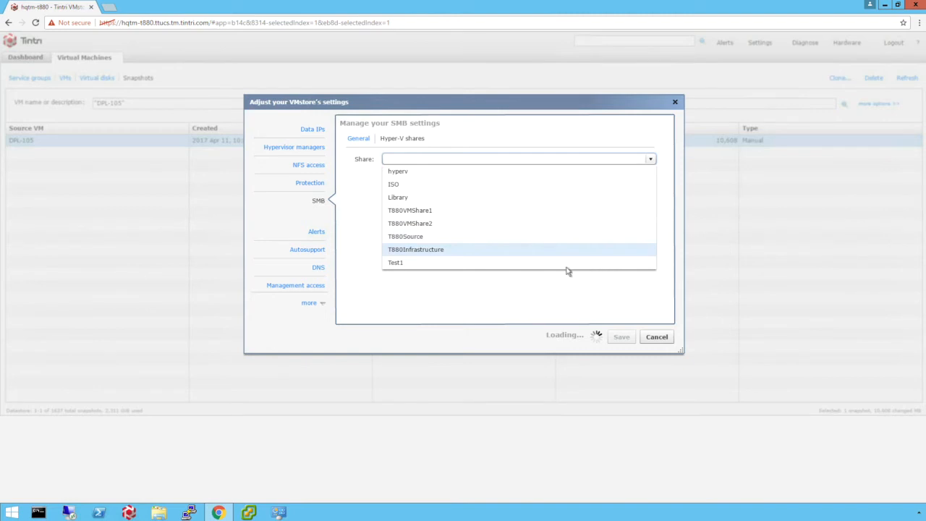
left_click(395, 263)
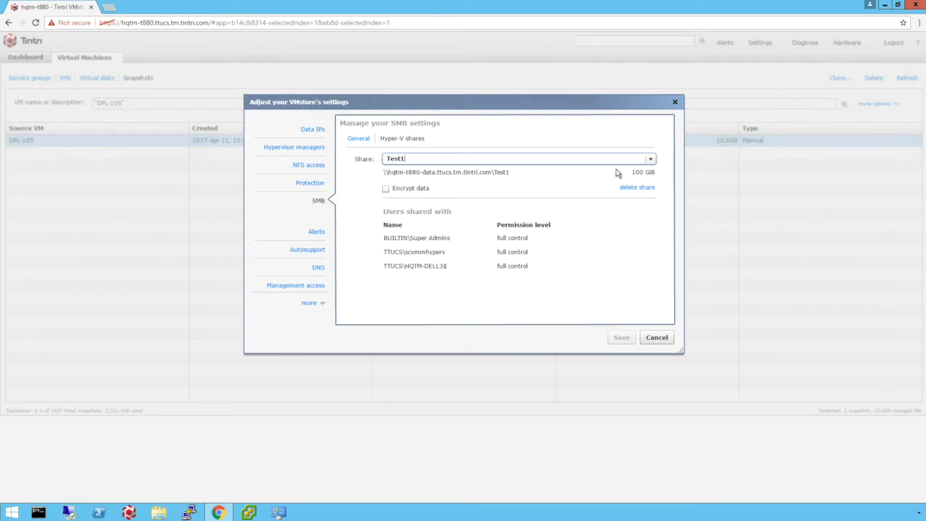
left_click(658, 338)
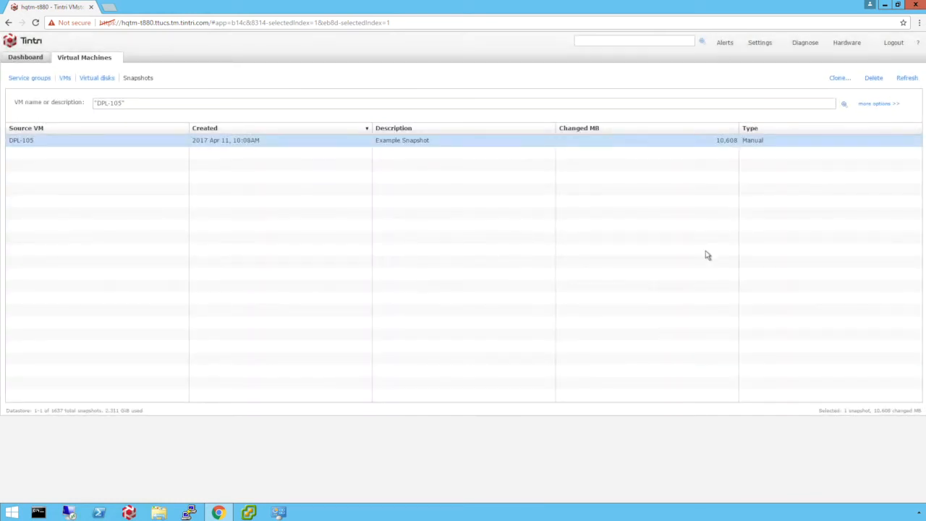
left_click(905, 79)
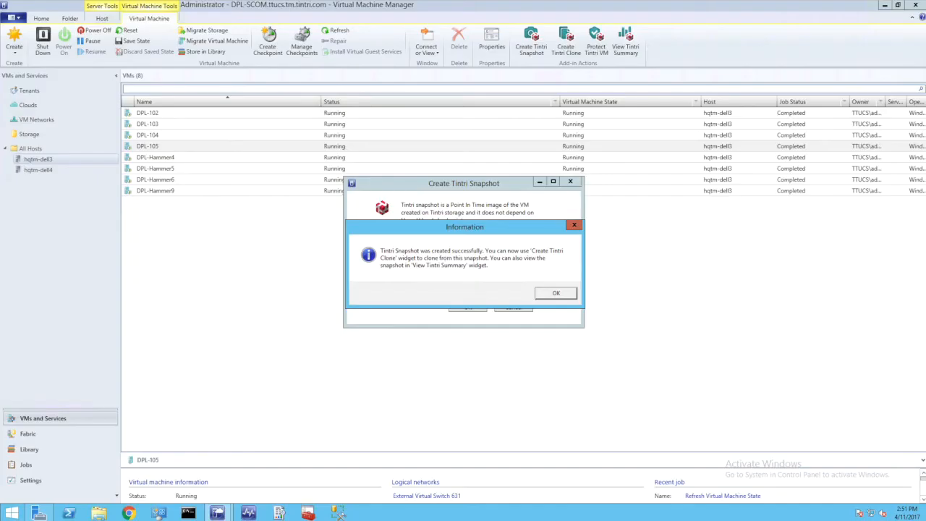
Override the system default protection of DPL-105 with a daily snapshot schedule at 02:30 AM, keeping snapshots for 7 days
left_click(567, 294)
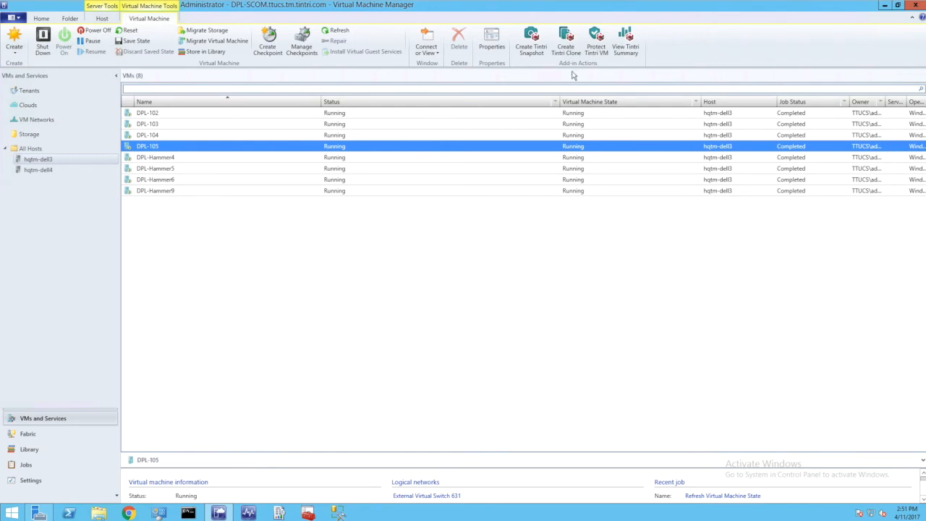
left_click(596, 42)
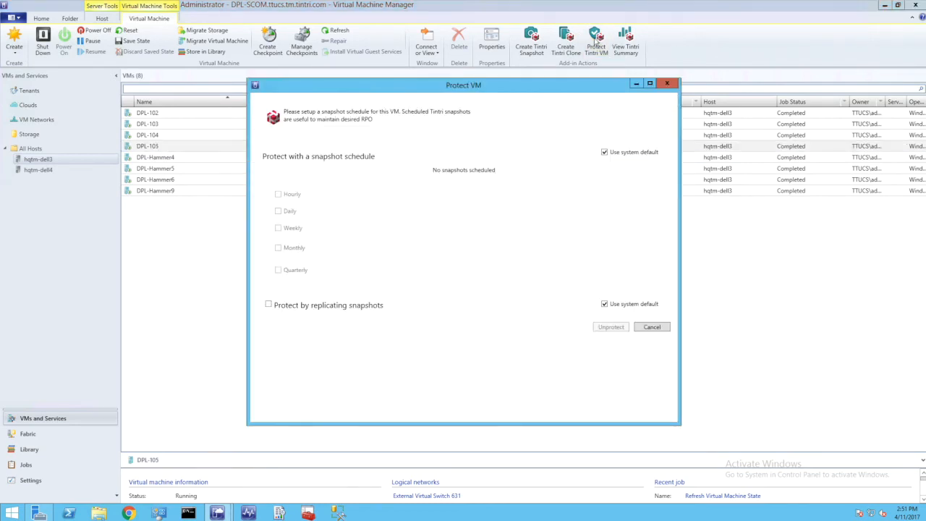
left_click(604, 152)
left_click(278, 211)
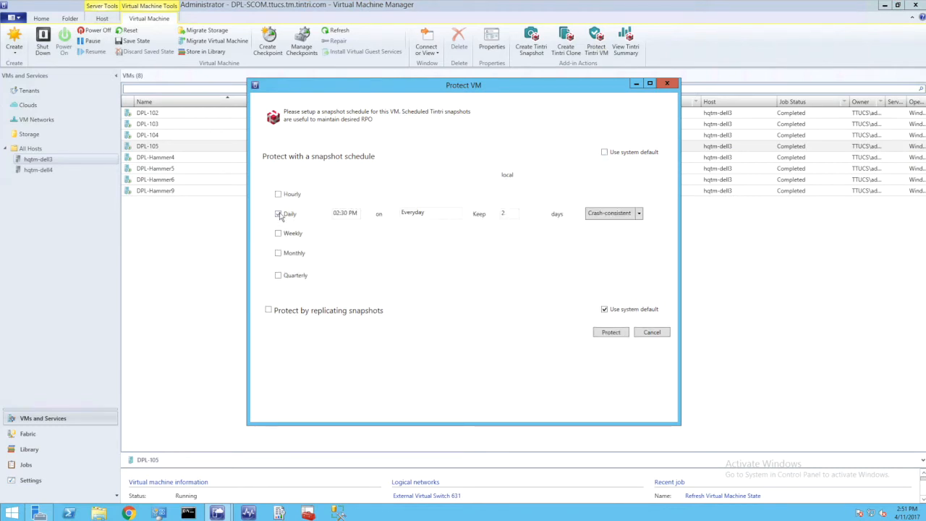
type("A")
left_click_drag(511, 213, 490, 214)
type("7")
Change the consistency option of the daily snapshot schedule and apply the protection to DPL-105
left_click(637, 213)
left_click(627, 233)
left_click(626, 332)
left_click(538, 291)
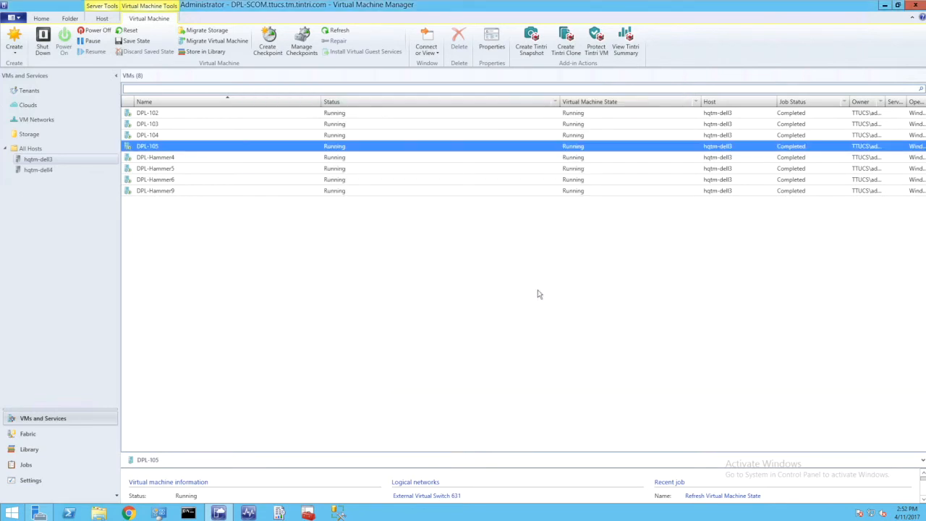
Start a Tintri clone of the virtual machine DPL-102 from its hourly scheduled snapshot of 4/11/2017 2:50:06 PM
left_click(239, 113)
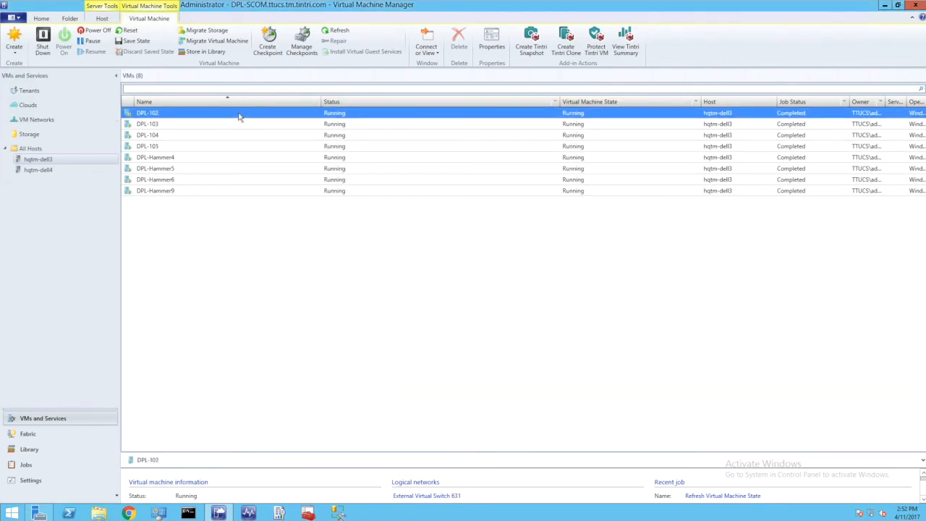
right_click(240, 117)
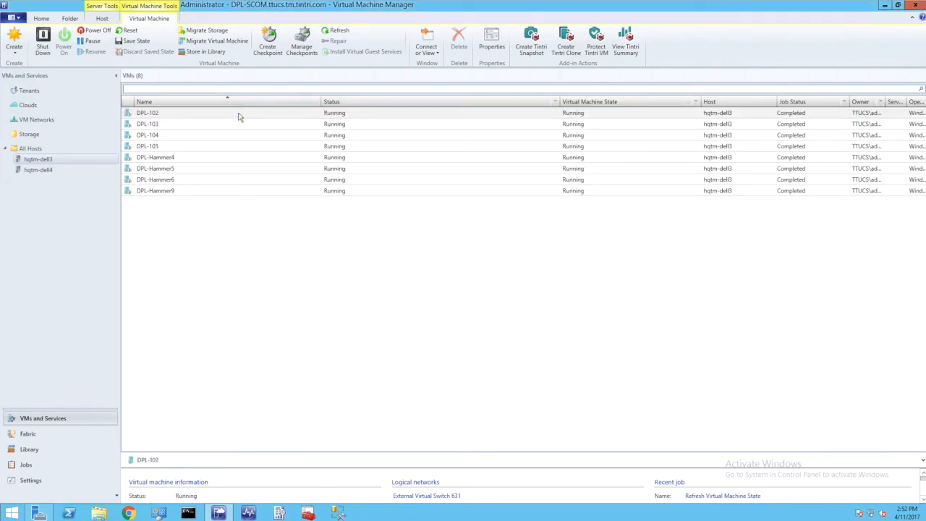
left_click(240, 114)
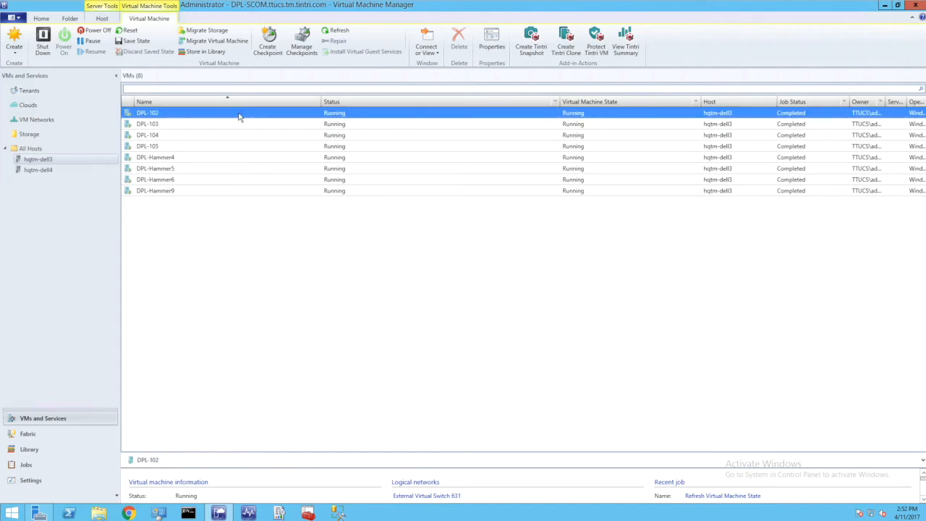
left_click(563, 38)
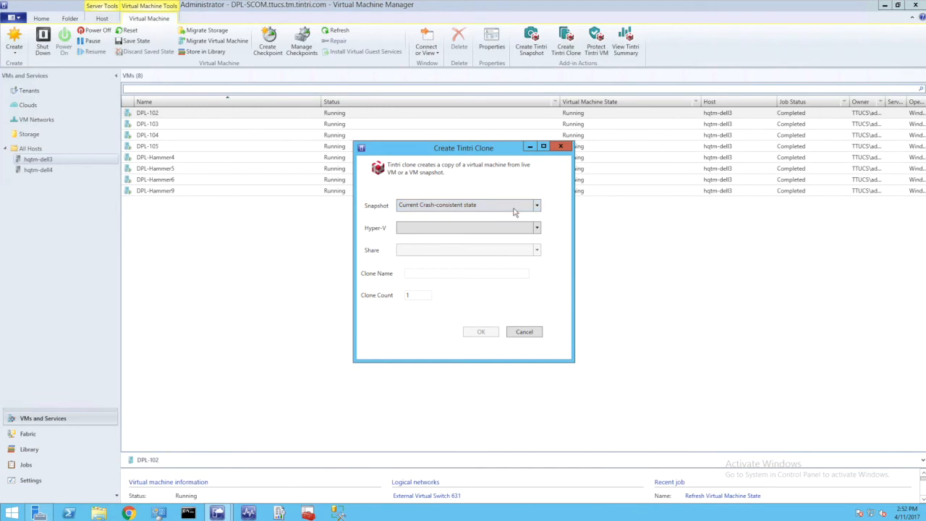
left_click(538, 208)
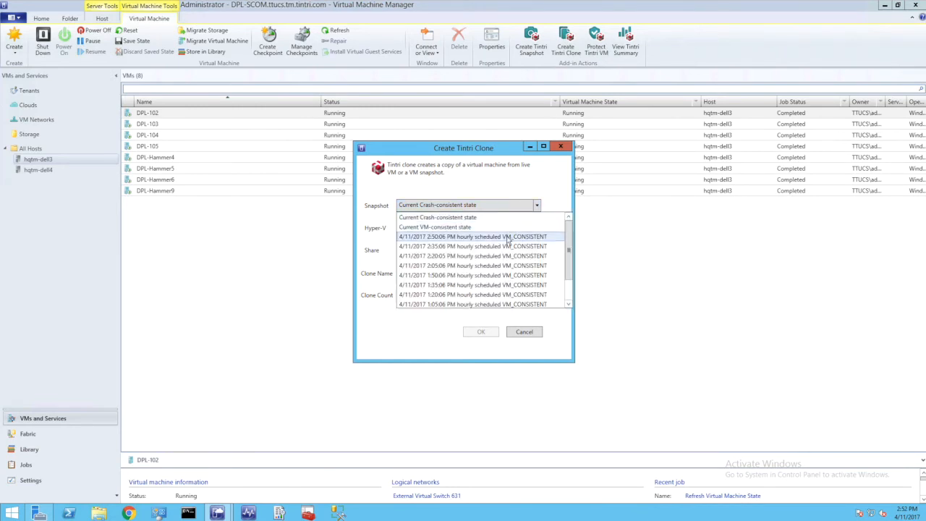
left_click(509, 237)
Set the clone's Hyper-V host to HQTM-DELL3.ttucs.tm.tintri.com and its share to \\hqtm-t880-data.ttucs.tm.tintri.com\T880VMShare1
left_click(537, 229)
left_click(520, 239)
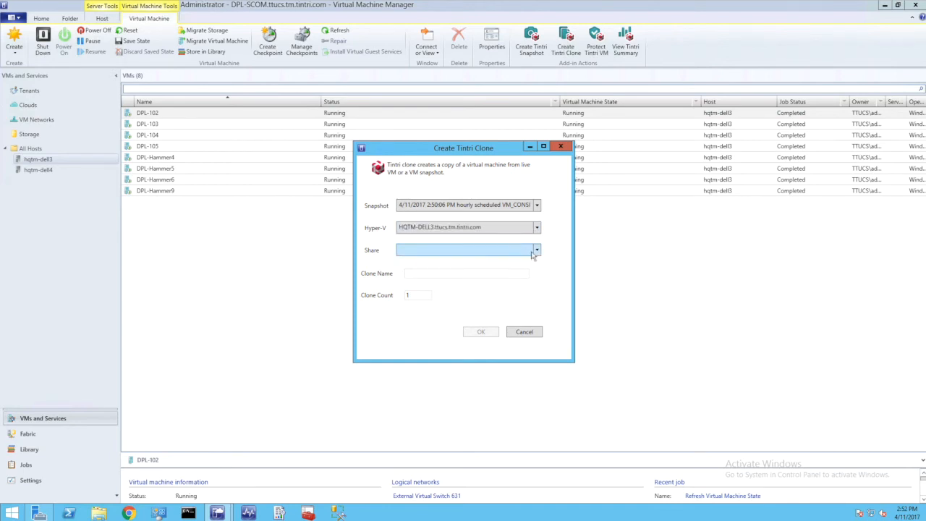
left_click(537, 250)
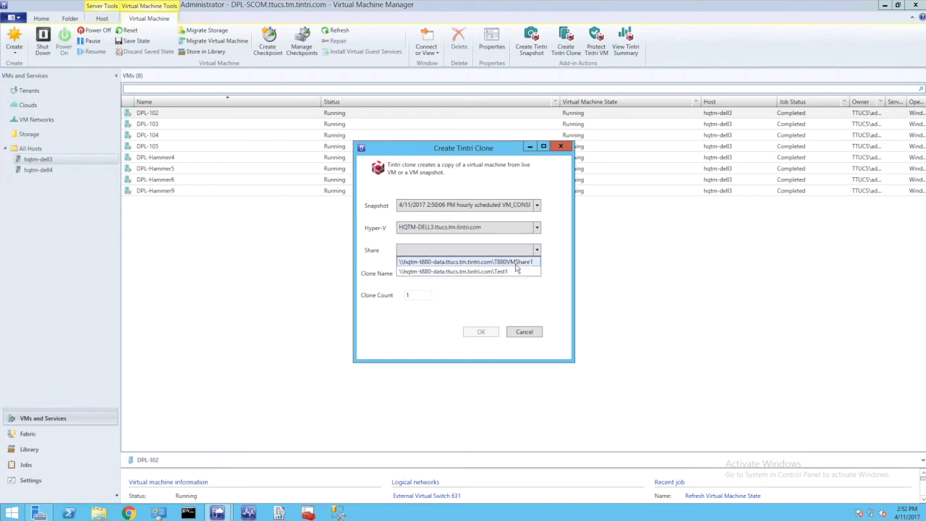
left_click(516, 265)
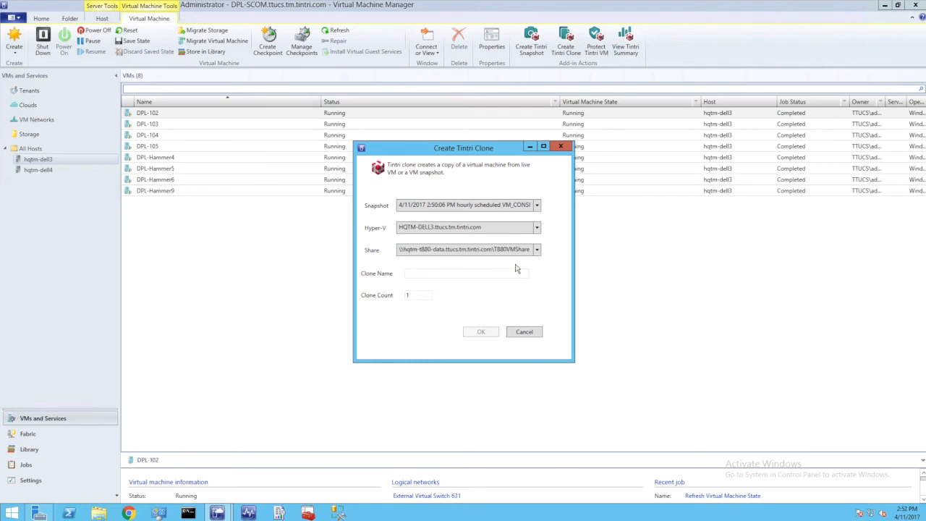
Name the clone Clone-Test, set the clone count to 10, and start the cloning job
left_click(467, 272)
type("Clone-Test")
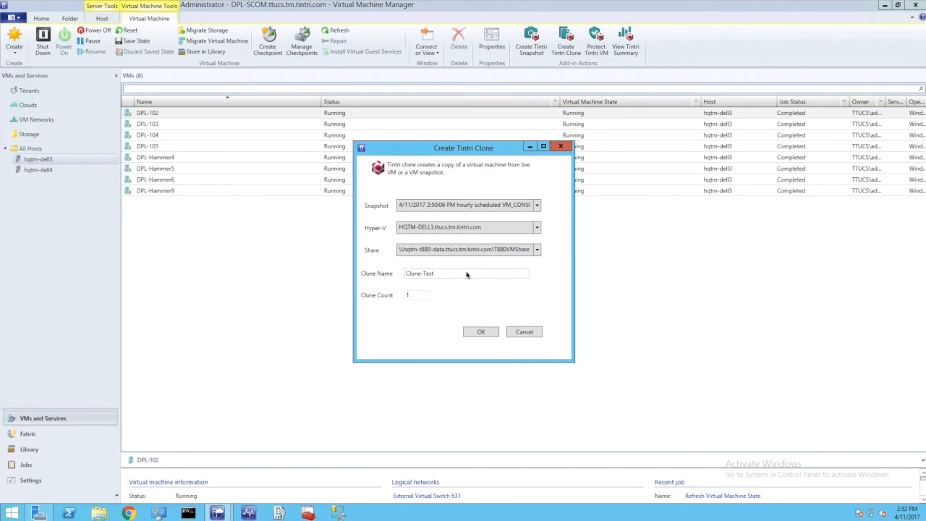
type("0")
left_click(477, 332)
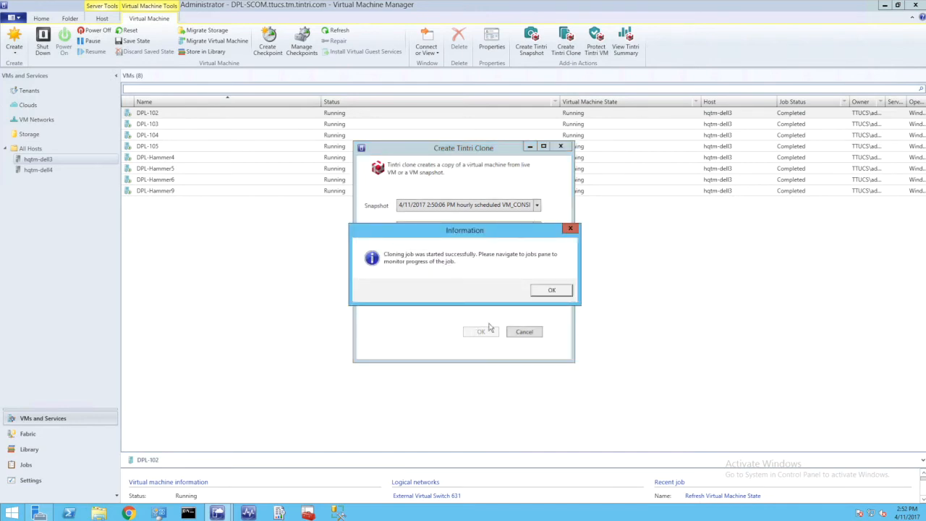
left_click(541, 293)
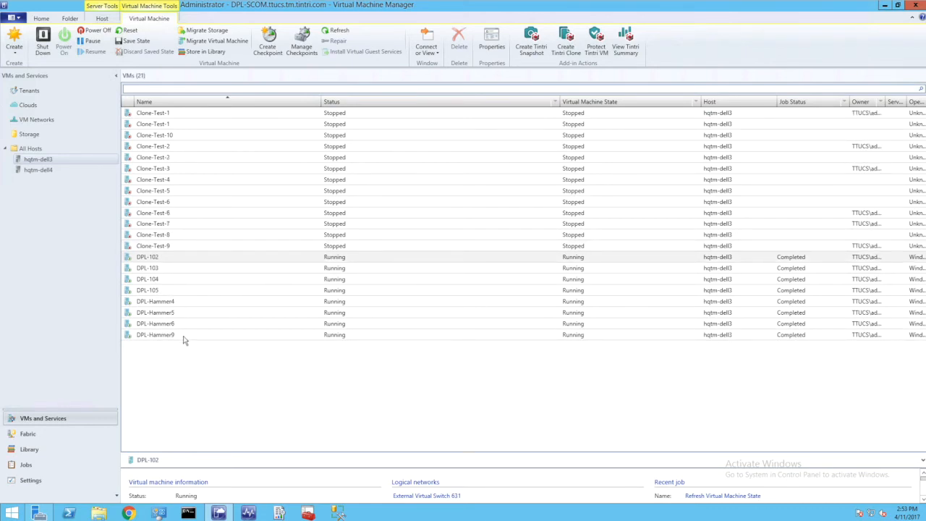
Open the Tintri summary of the virtual machine DPL-Hammer9 and examine its snapshot list and virtual disks
left_click(184, 336)
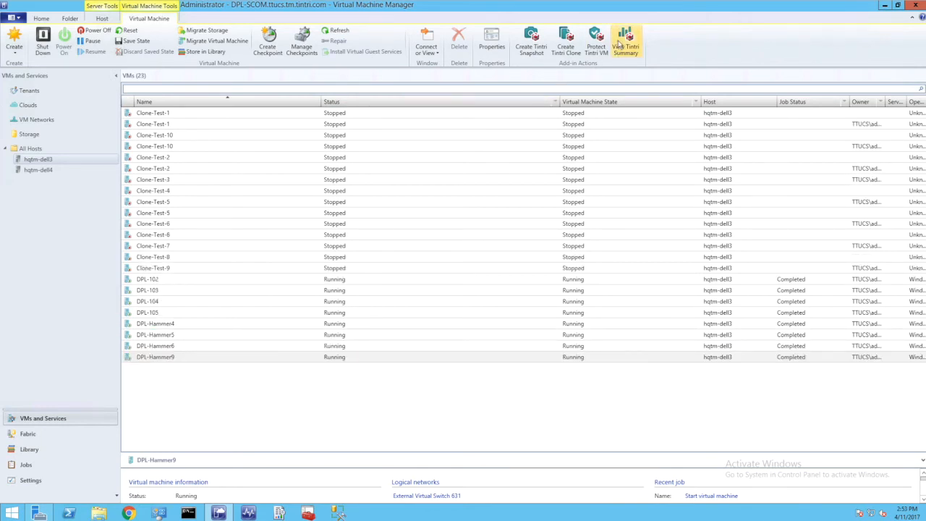
left_click(619, 43)
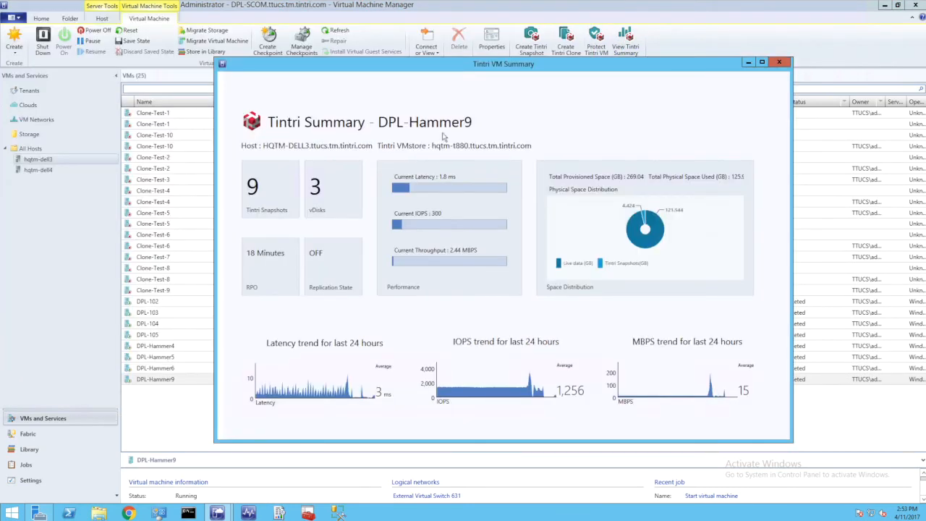
left_click(289, 187)
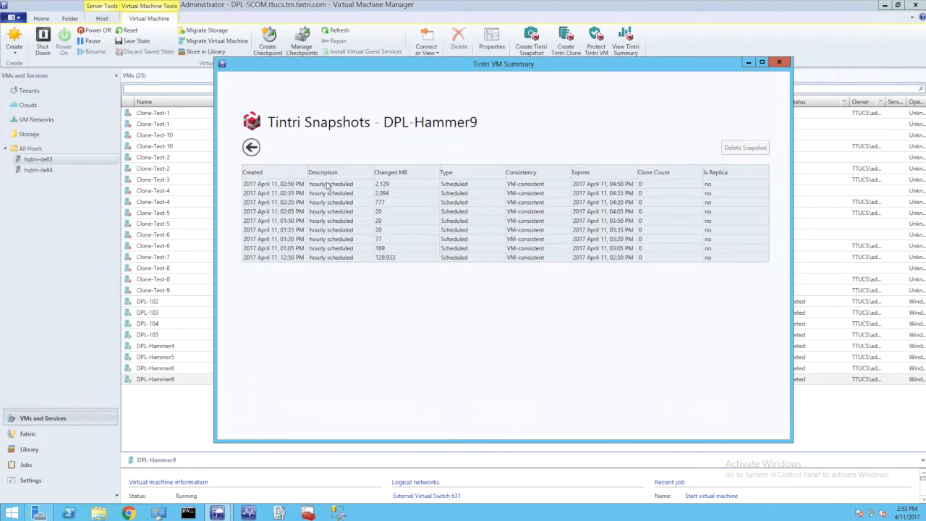
left_click(332, 222)
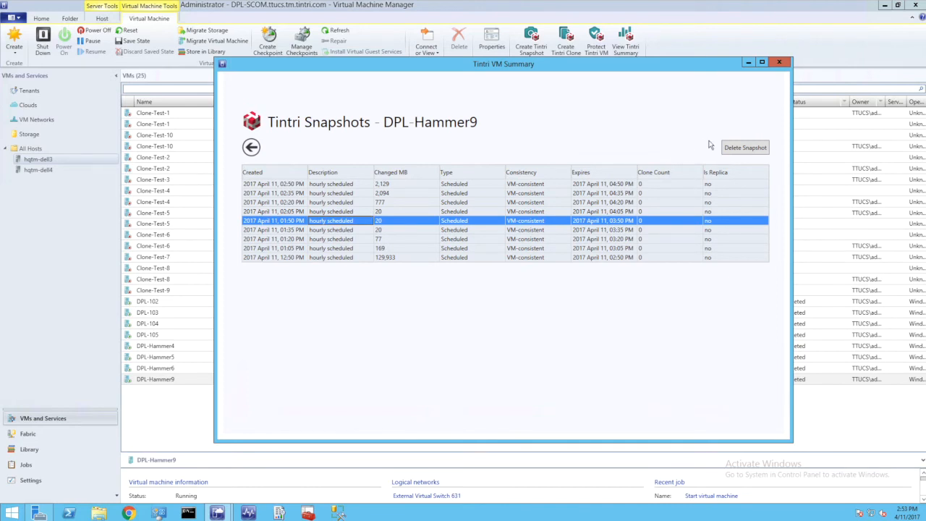
left_click(251, 147)
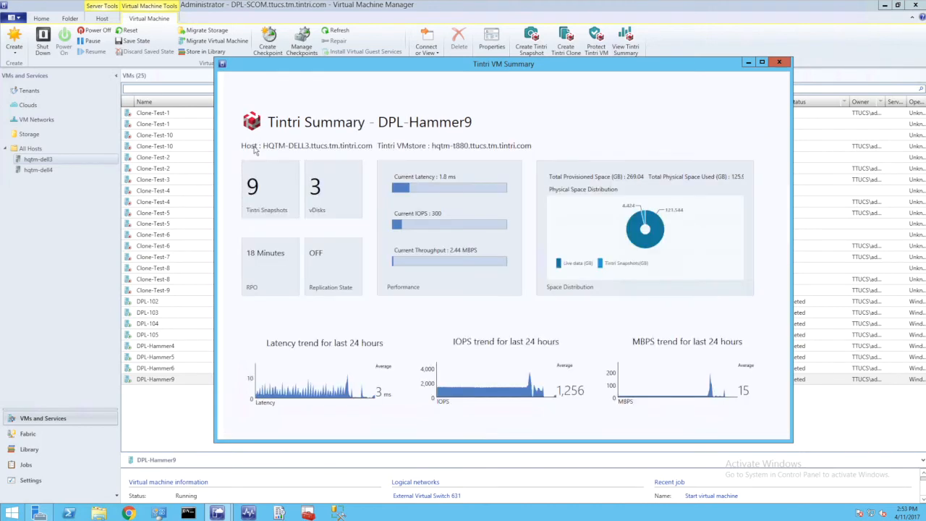
left_click(327, 192)
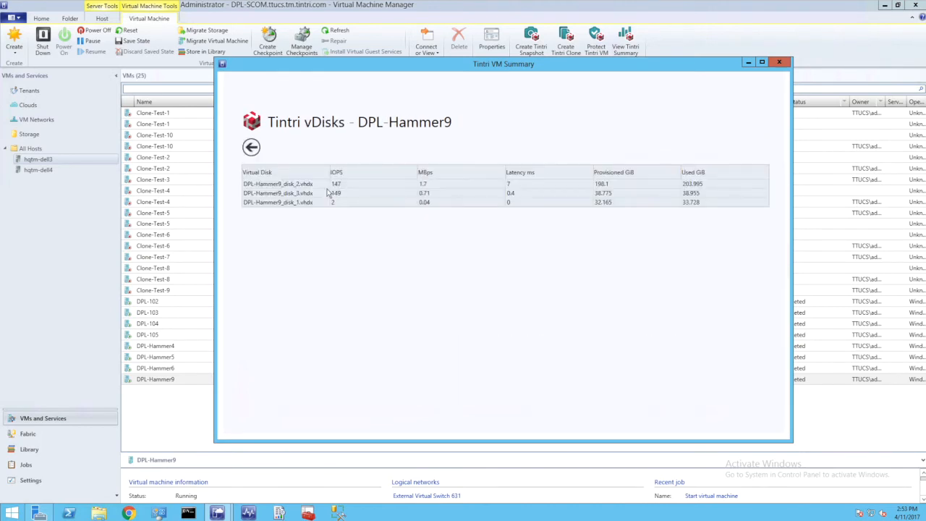
left_click(322, 186)
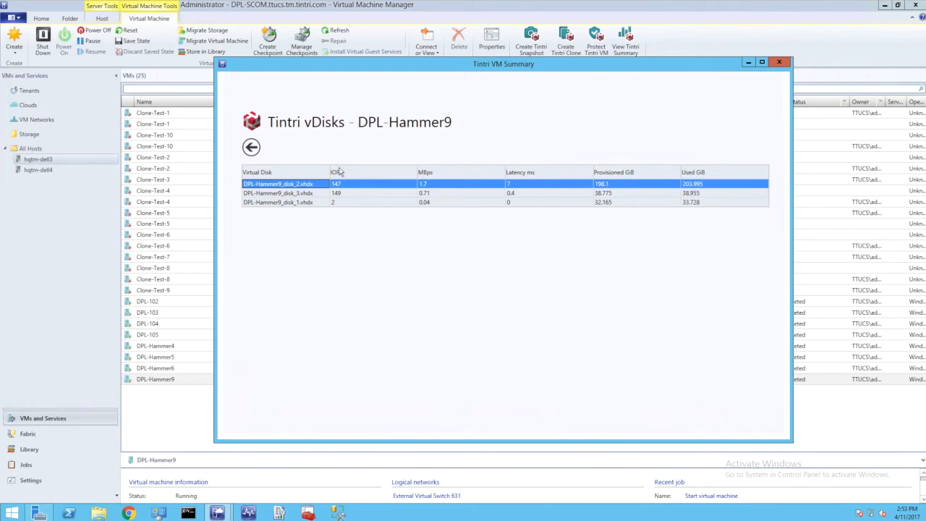
left_click(251, 147)
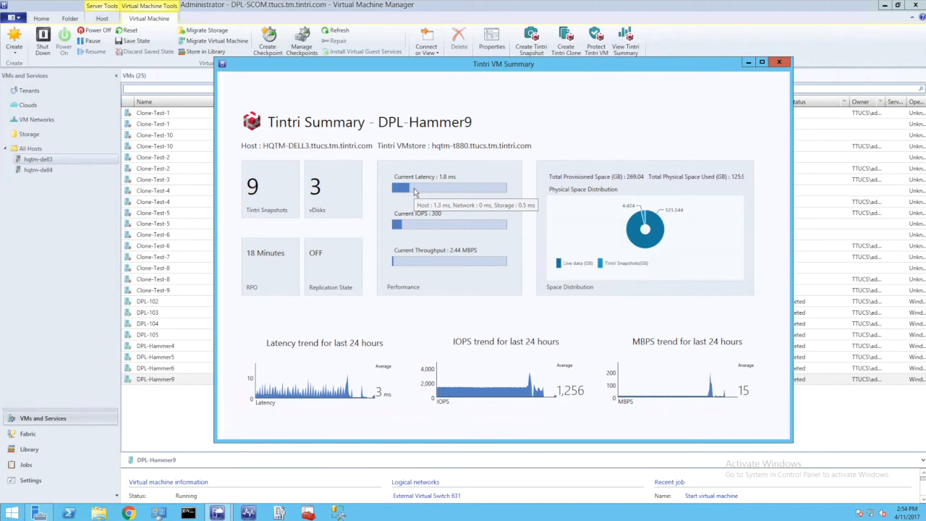
Examine the read and write breakdown of DPL-Hammer9's current IOPS and throughput, plus its 24-hour latency and IOPS trends
mouse_move(410, 229)
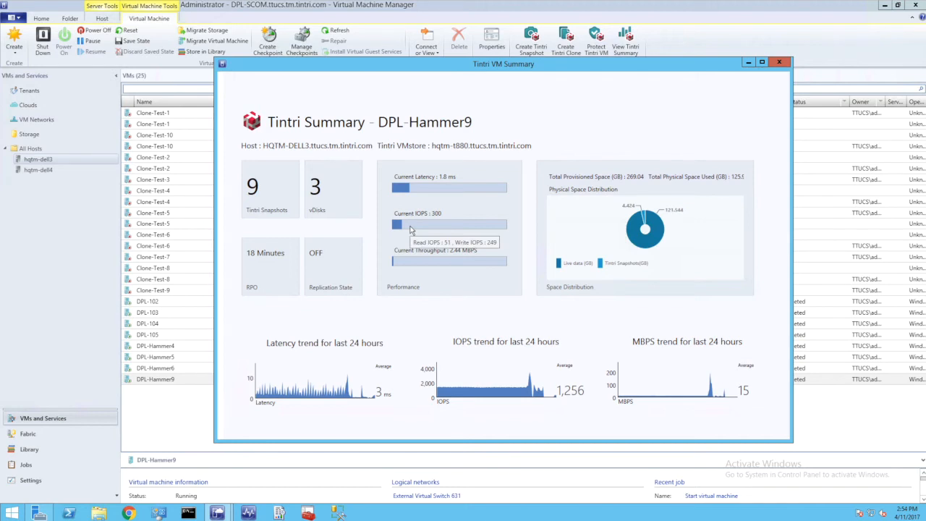
mouse_move(415, 264)
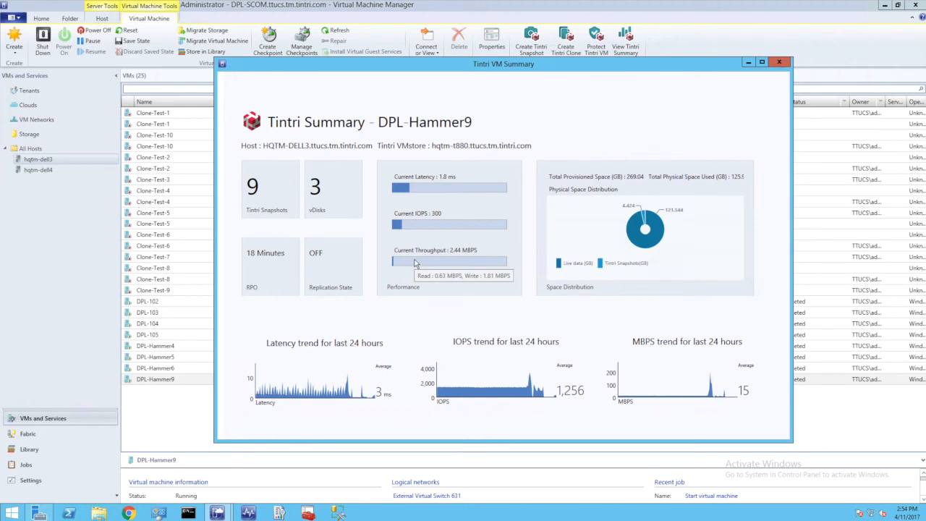
mouse_move(299, 395)
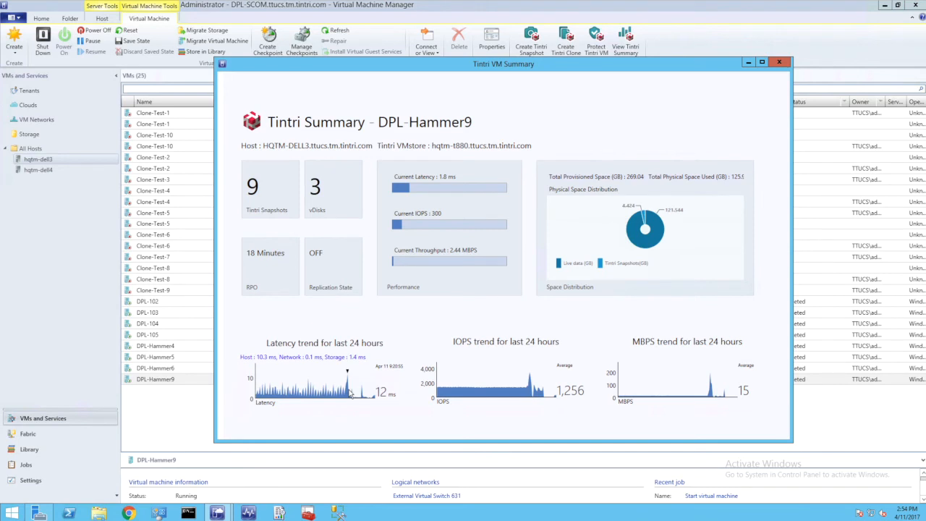
mouse_move(500, 394)
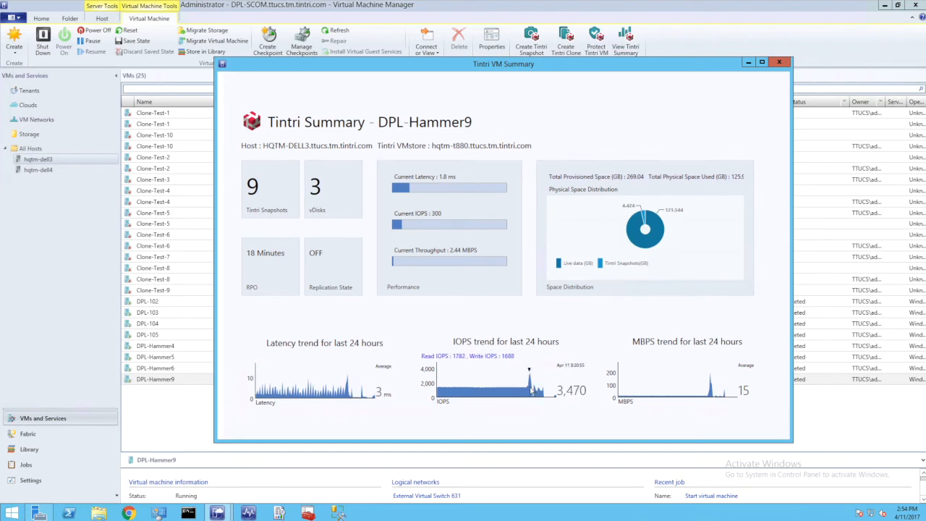
Examine DPL-Hammer9's 24-hour throughput trend and its physical space distribution between live data and Tintri snapshots, and close the summary
mouse_move(696, 393)
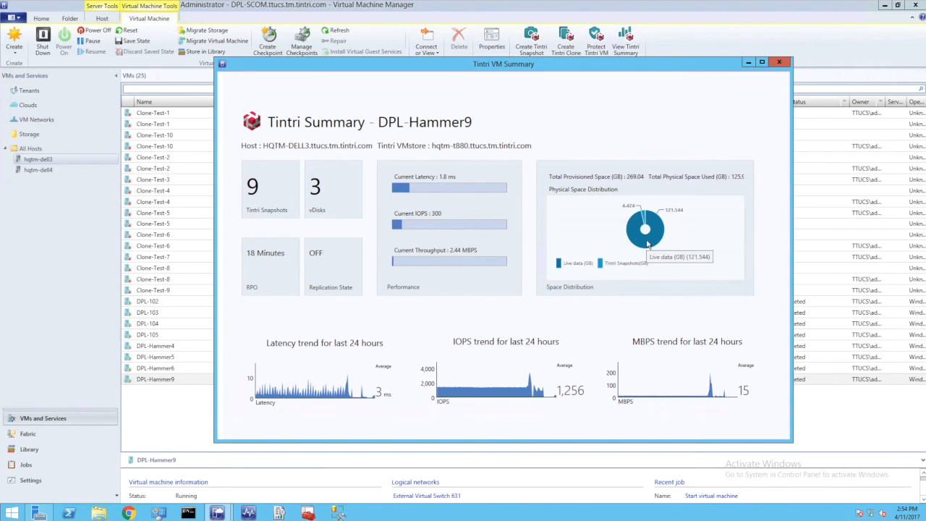
mouse_move(643, 215)
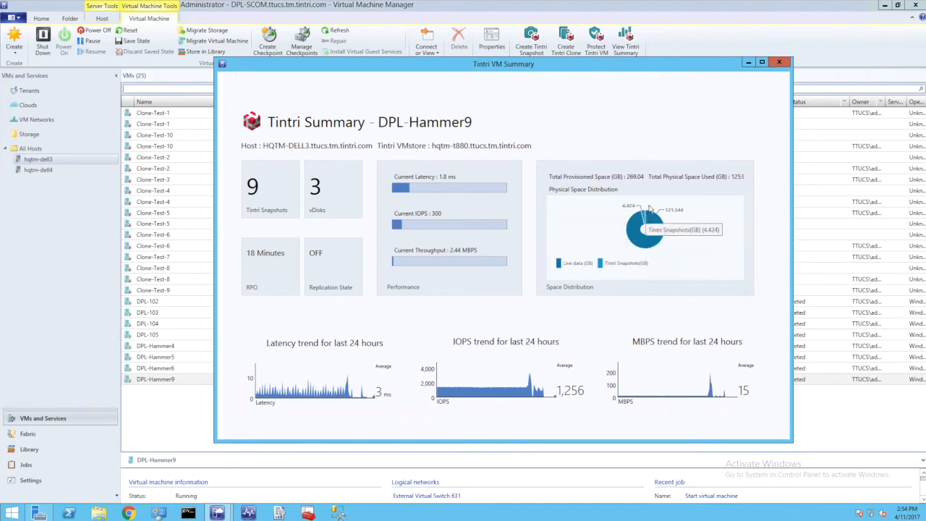
left_click(779, 62)
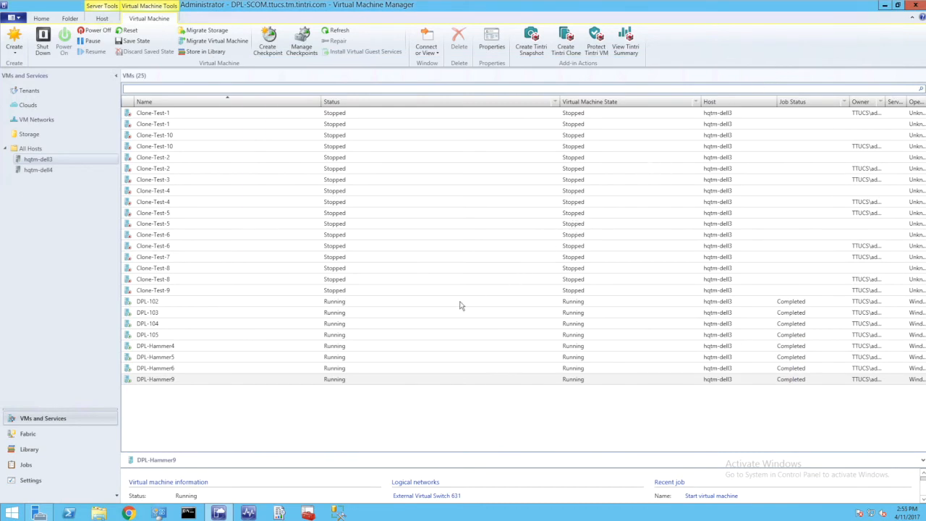
Add a SAN and NAS storage provider managed through SMI-S with the address hqtm-t850.ttucs.tm.tintri.com and start its discovery
left_click(55, 432)
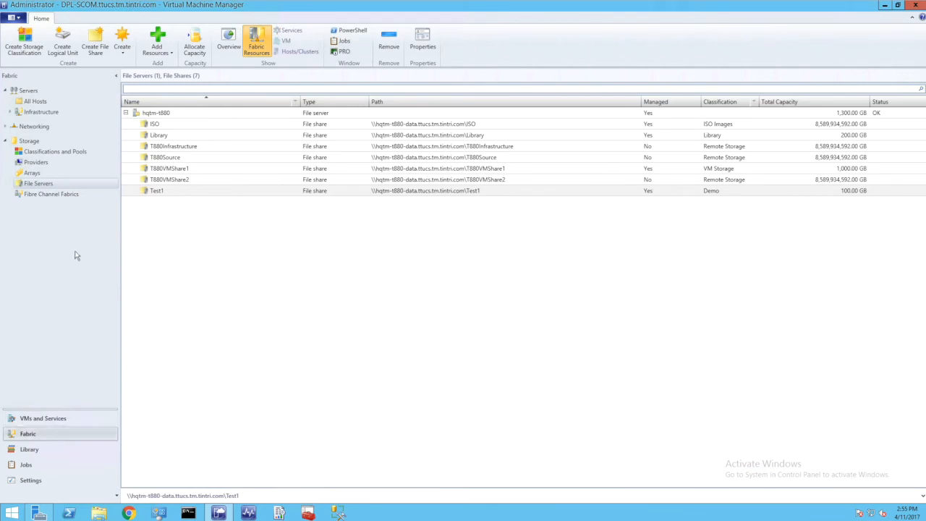
left_click(48, 164)
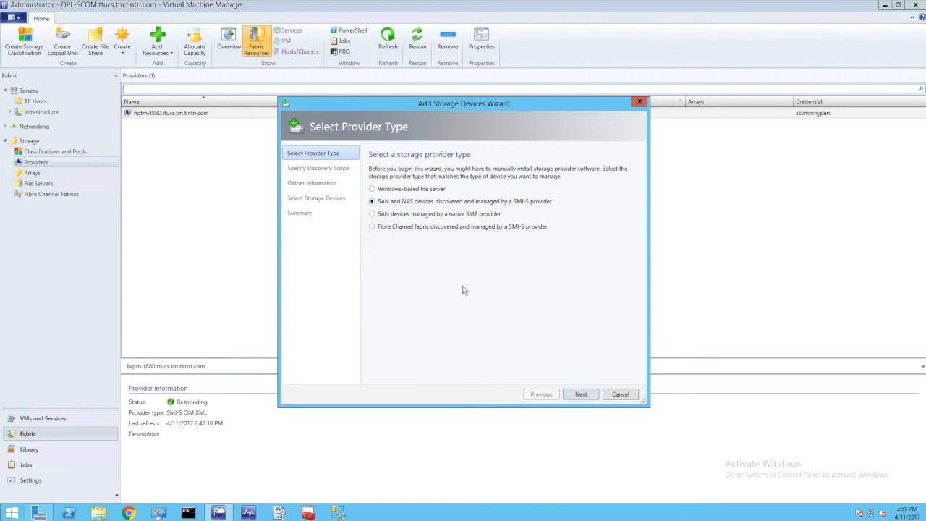
left_click(579, 394)
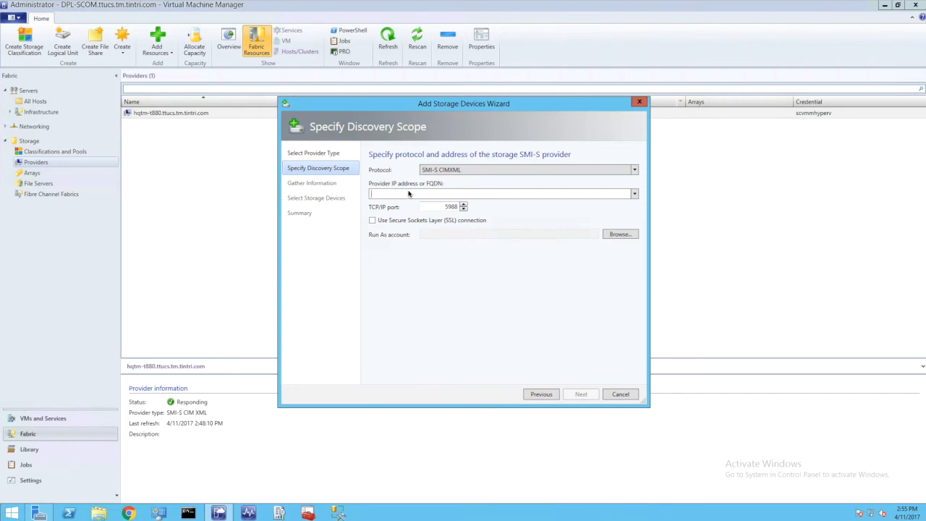
type("hqtm-t850.ttucs.tm.tintri.com")
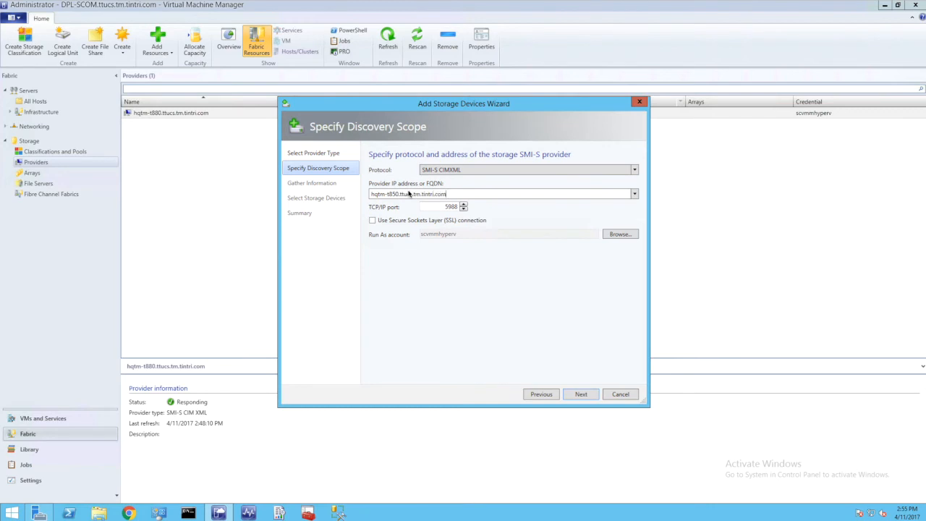
left_click(584, 393)
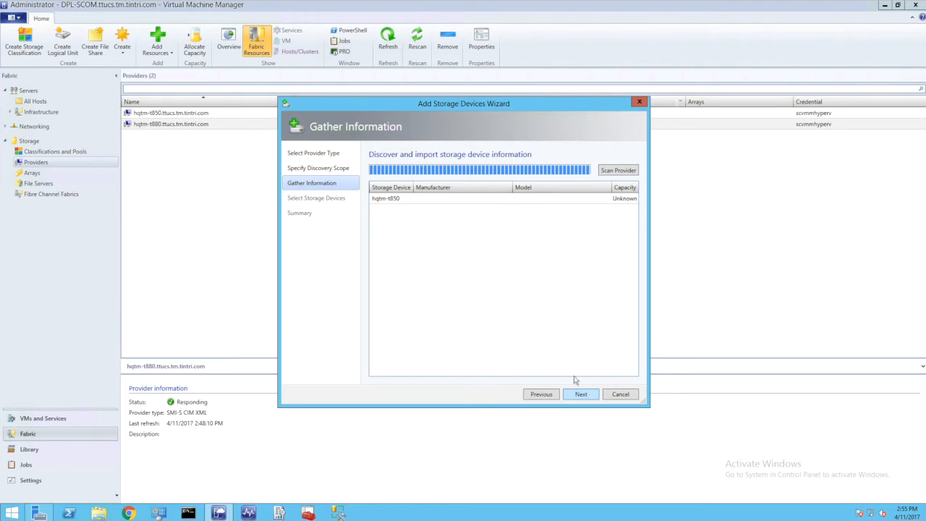
Import the discovered storage device hqtm-t850 and finish the storage device wizard without placing the T850Destination share under management
left_click(500, 204)
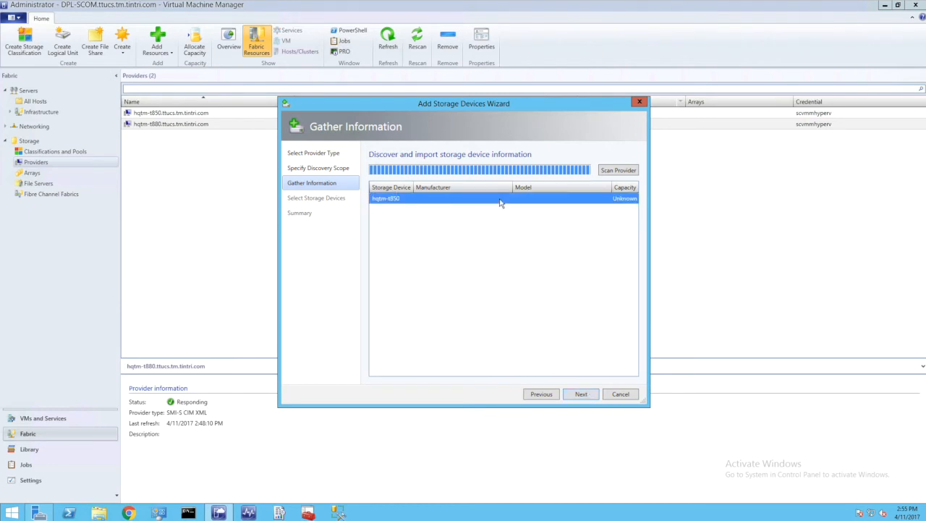
left_click(581, 394)
left_click(453, 223)
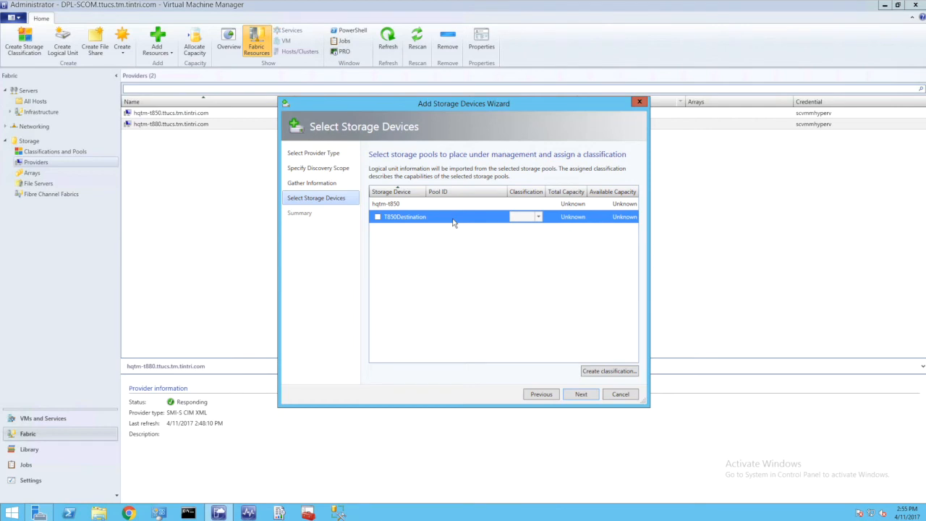
left_click(581, 394)
left_click(581, 396)
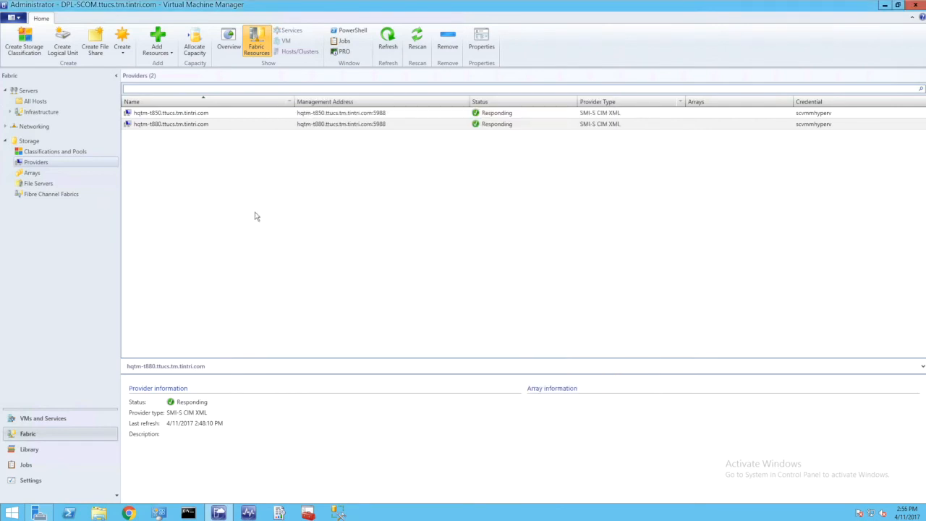
Start a new file share named Test2 on the file server hqtm-t850
left_click(224, 115)
left_click(102, 37)
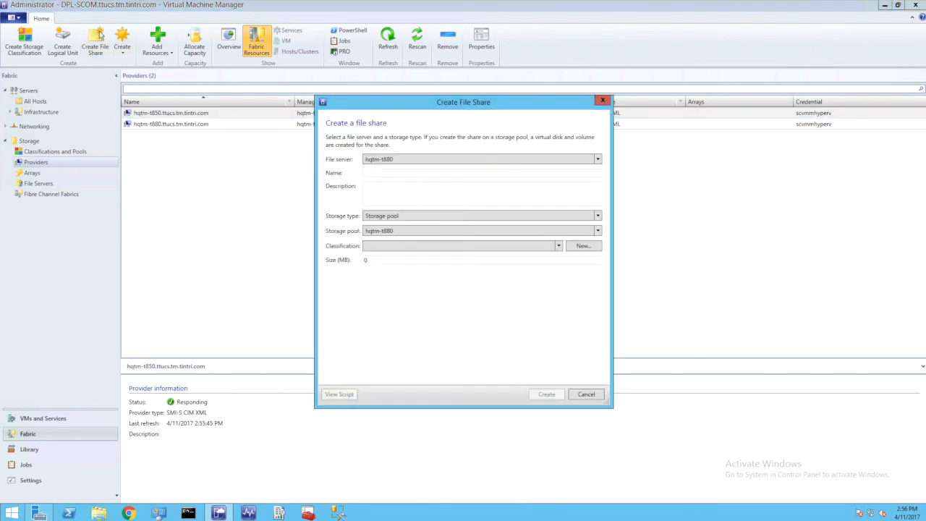
left_click(370, 174)
type("Test2")
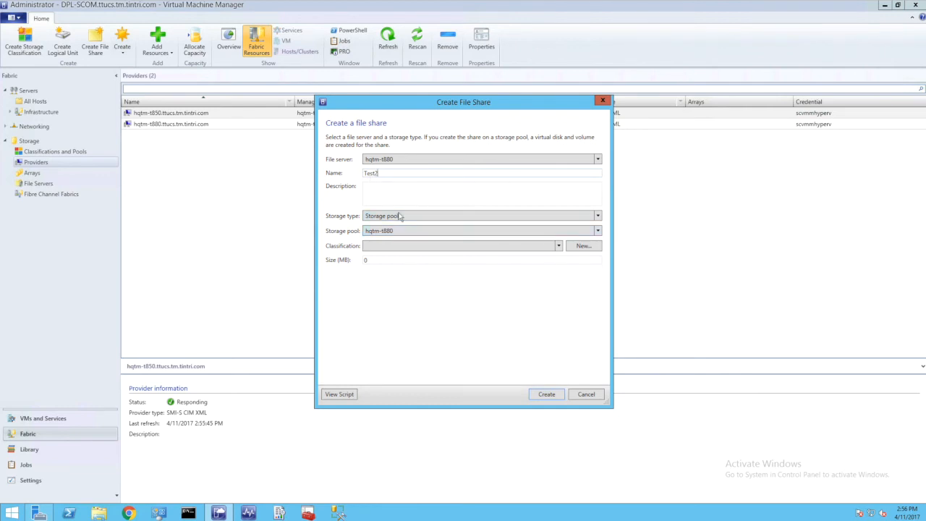
left_click(399, 160)
left_click(400, 182)
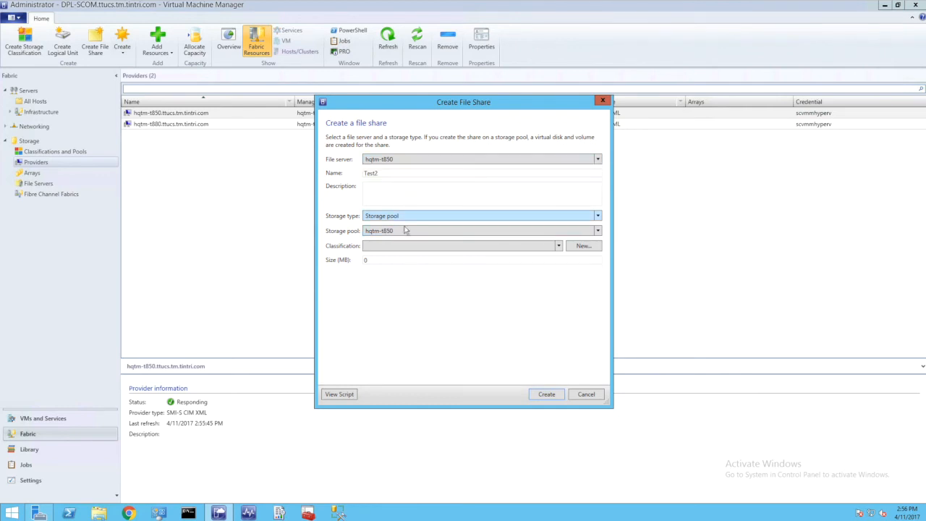
Create the Test2 share with the Demo classification and a size of 1024000 MB, and select it among the file servers' shares
left_click(400, 248)
left_click(404, 267)
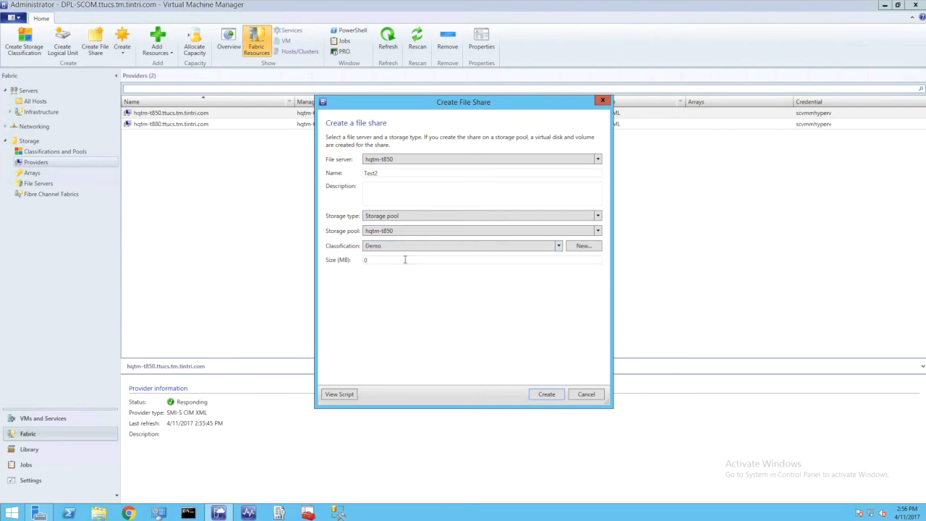
left_click_drag(383, 260, 356, 263)
type("1024000")
left_click(548, 394)
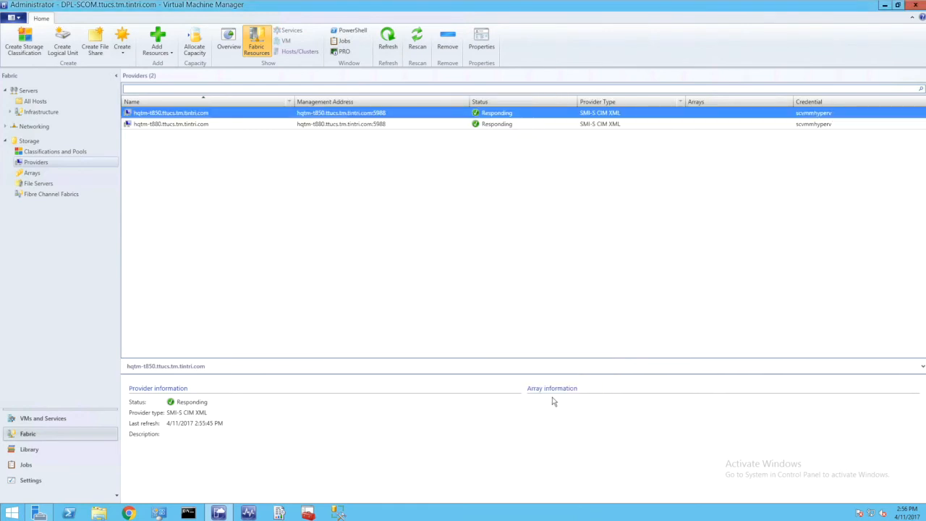
left_click(39, 184)
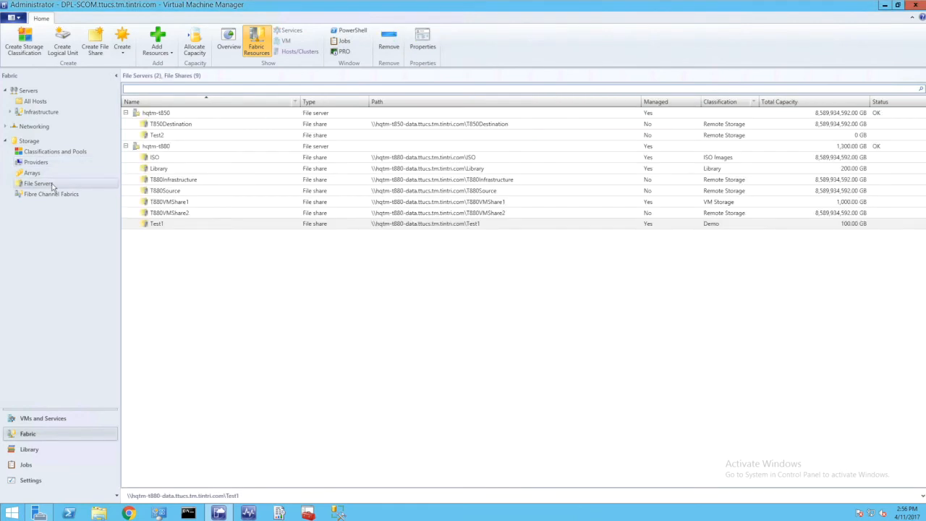
left_click(207, 136)
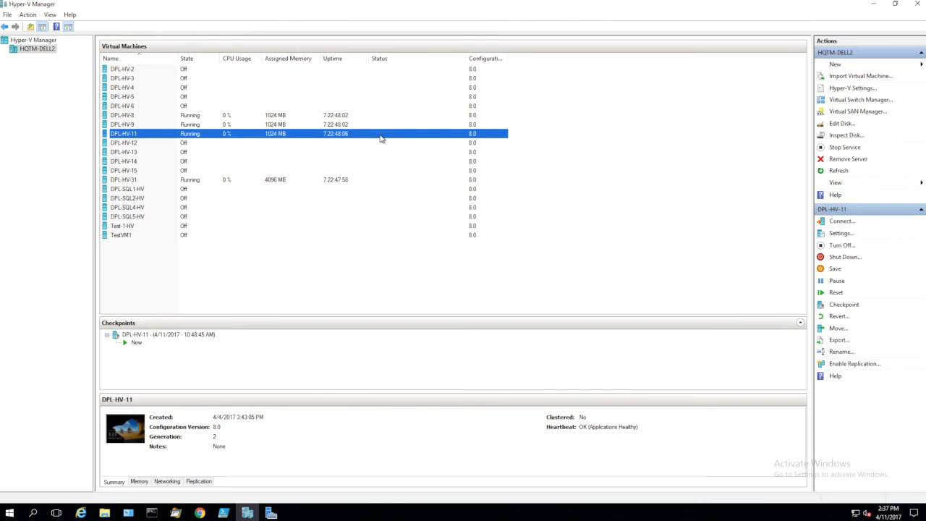
In Hyper-V Manager, check which share holds the virtual hard disk of DPL-HV-11, and close its settings unchanged
right_click(380, 138)
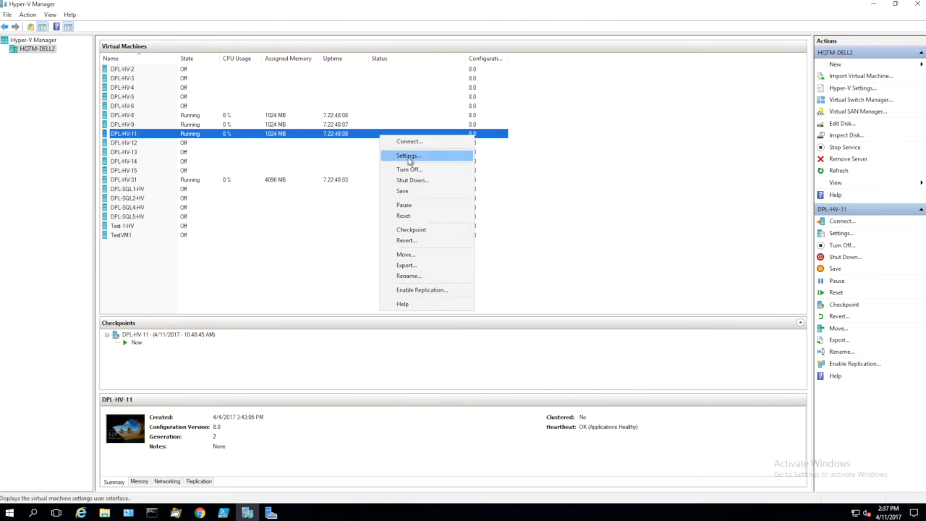
left_click(408, 156)
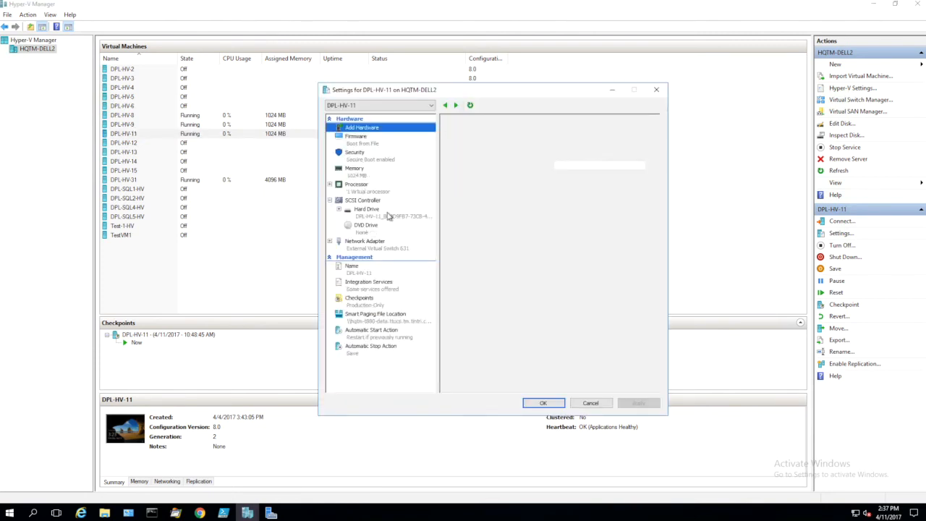
left_click(389, 216)
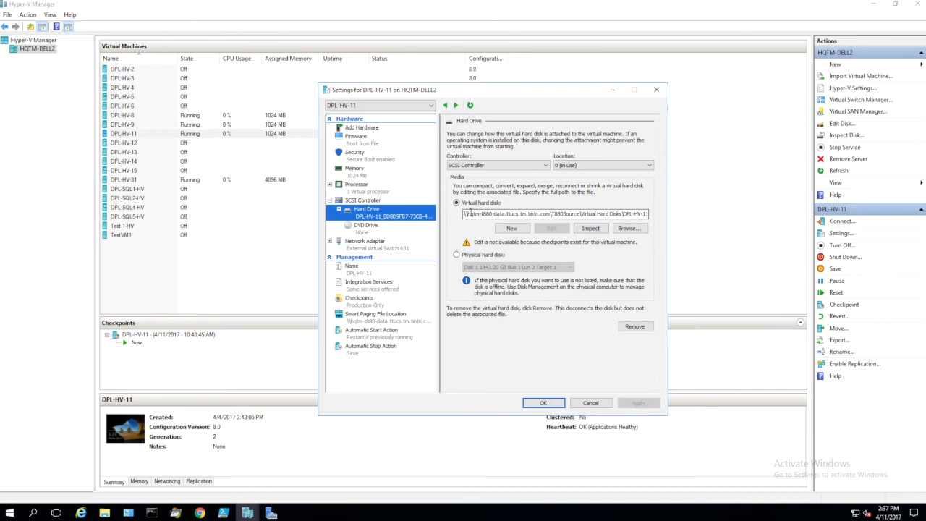
left_click_drag(464, 214, 581, 212)
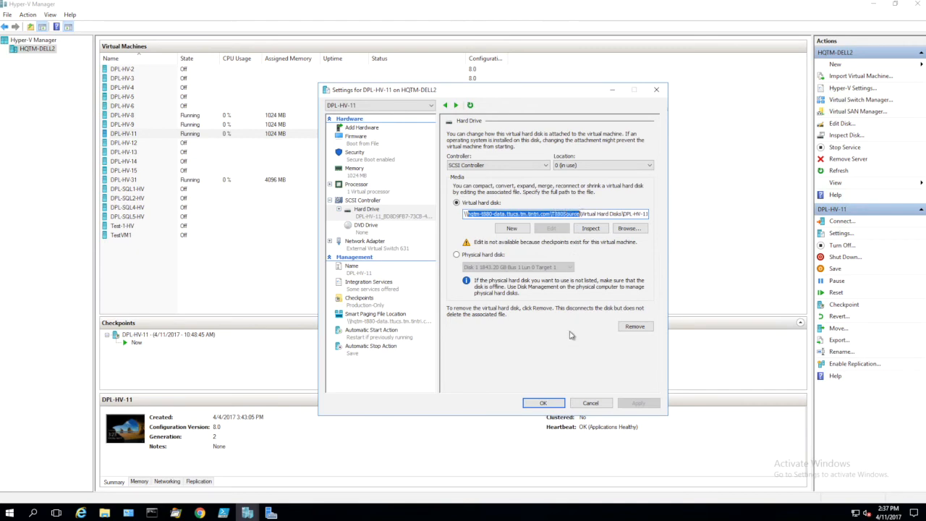
left_click(589, 403)
Set up a storage-only move of the virtual machine DPL-HV-11, with all of its data going to a single location
right_click(388, 138)
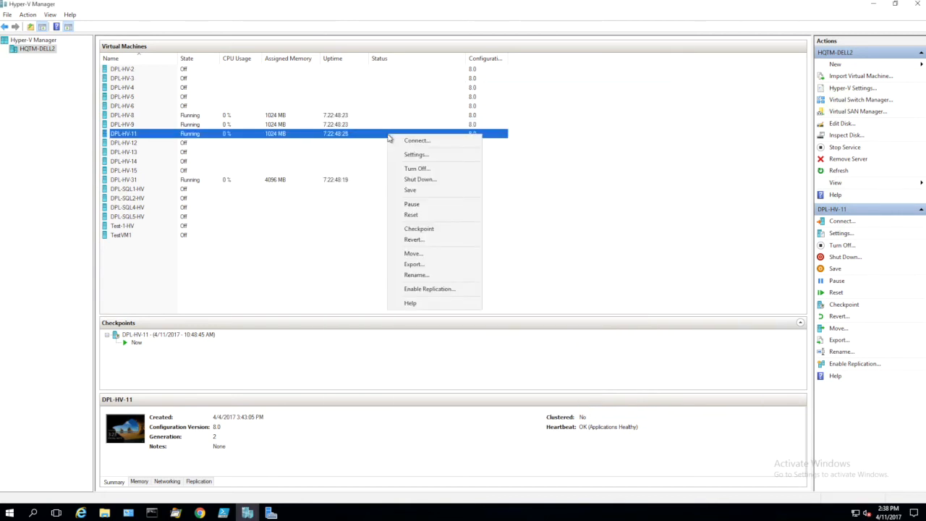
left_click(412, 254)
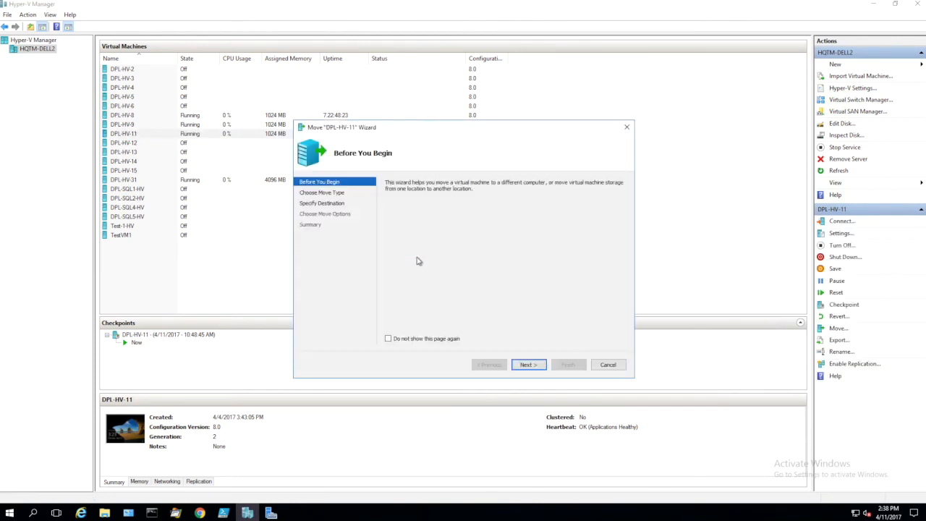
left_click(529, 365)
left_click(452, 217)
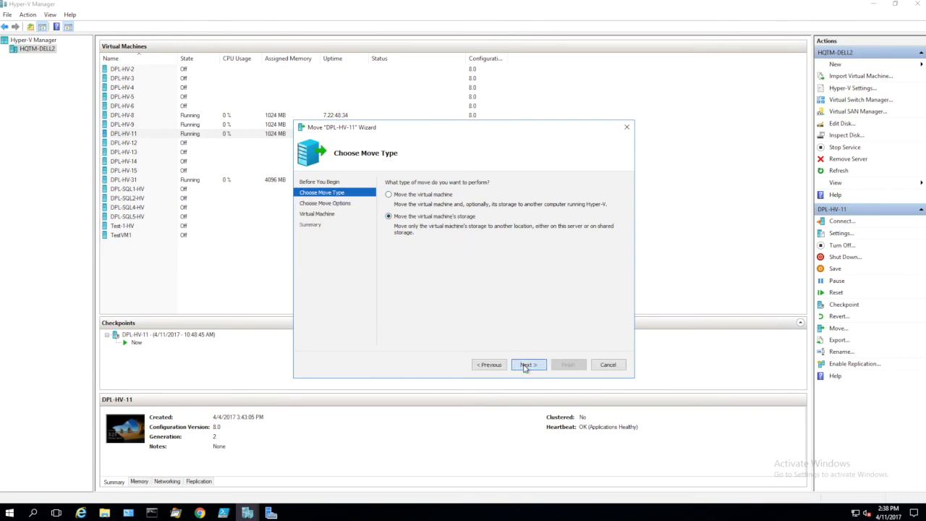
left_click(526, 366)
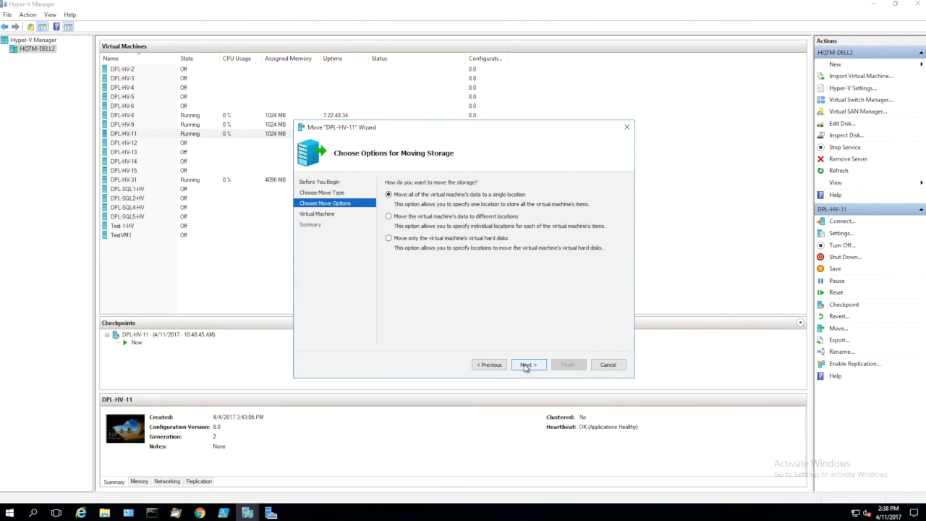
left_click(526, 366)
Set the new storage folder to \\hqtm-t850-data.ttucs.tm.tintri.com\T850Destination and start the move
type("\\\\hqtm-t850-data.ttucs.tm.tintri.com\\T850Destination")
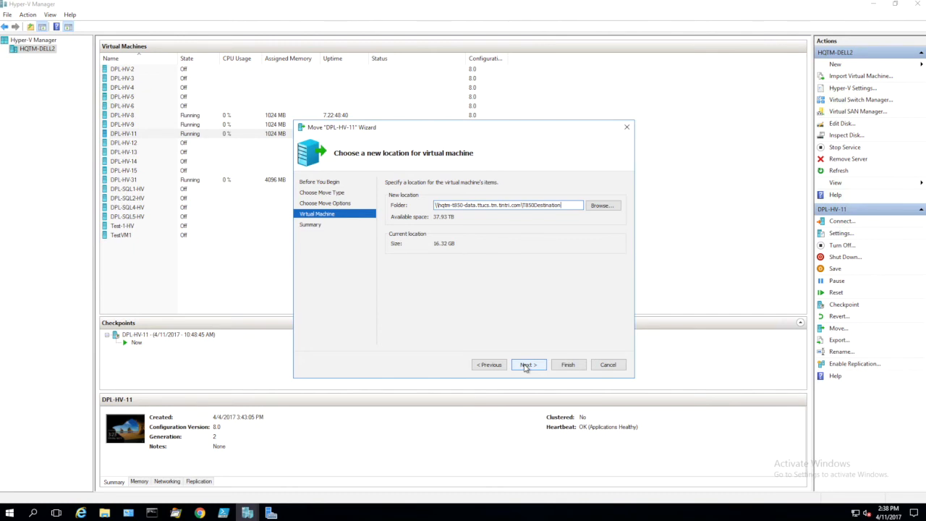
left_click(526, 366)
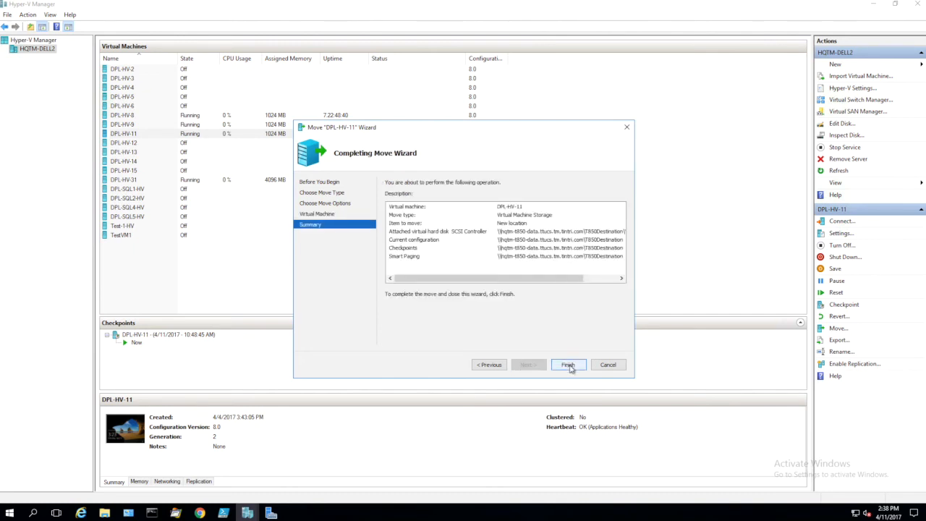
left_click(569, 366)
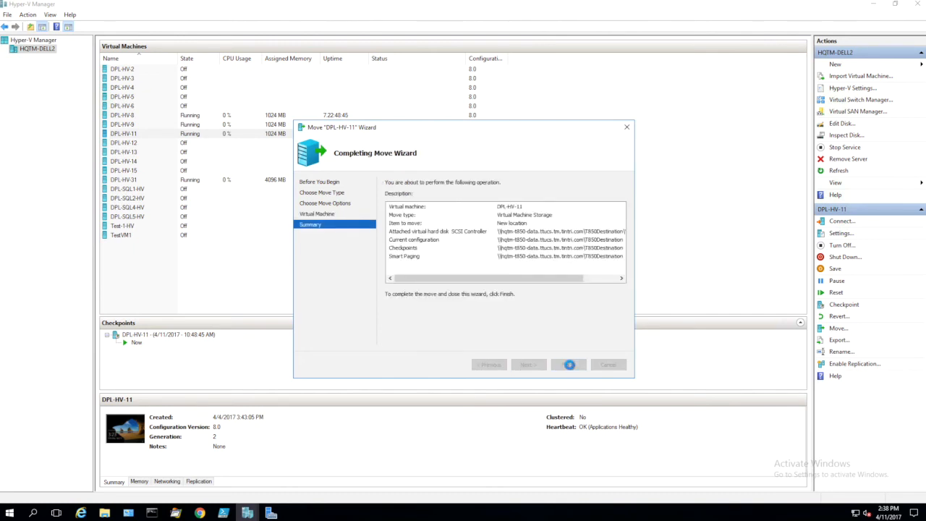
Run Process Monitor to record system activity during the move, stop capturing events, and return to the move progress
left_click(176, 514)
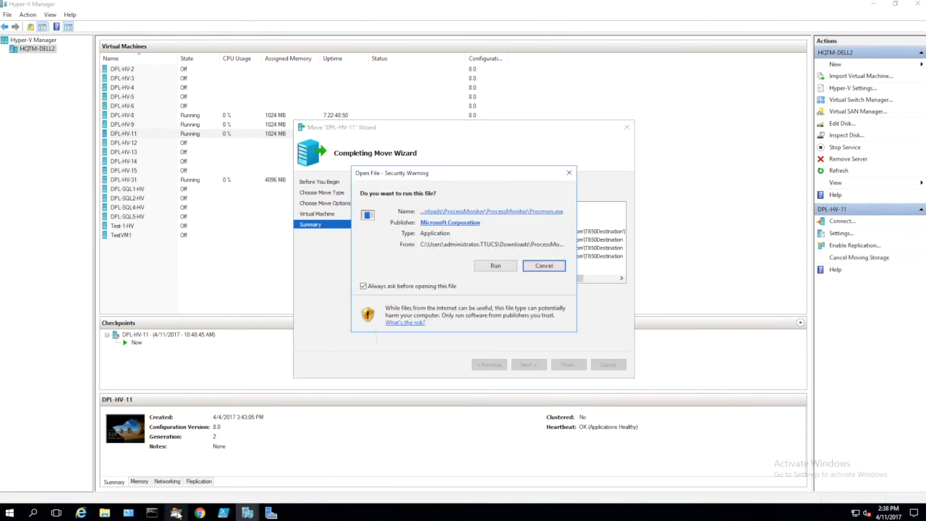
left_click(488, 270)
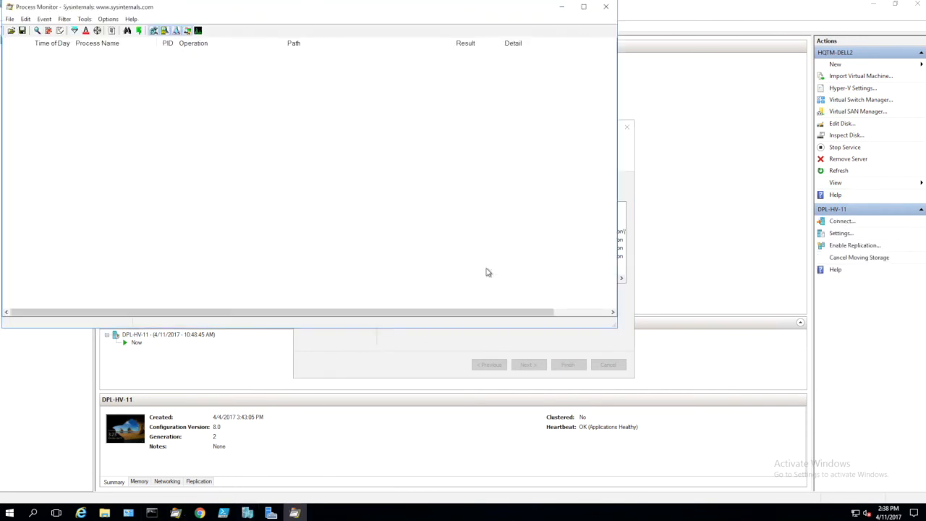
left_click(9, 19)
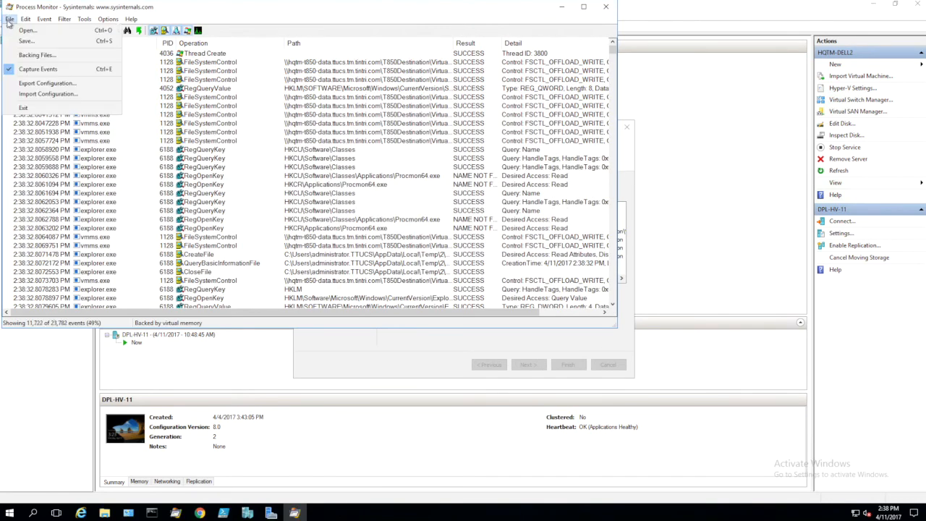
left_click(10, 70)
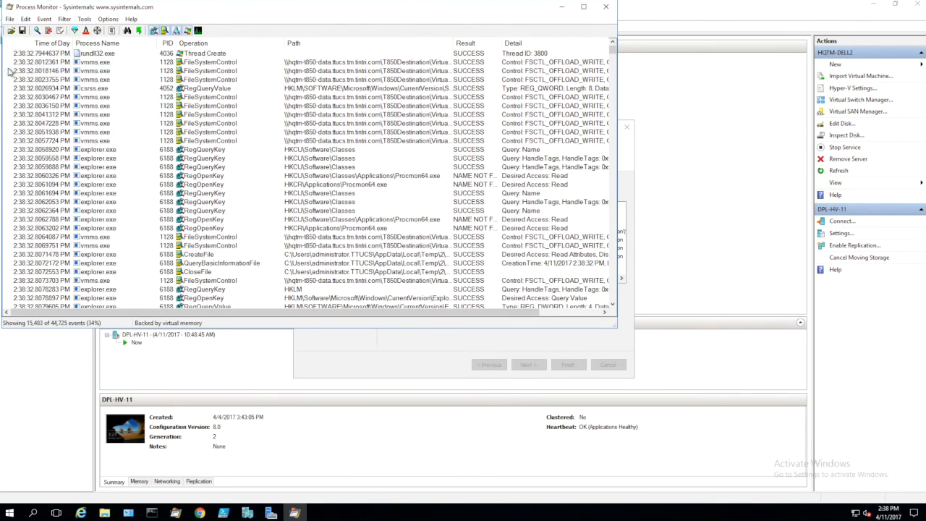
left_click(627, 186)
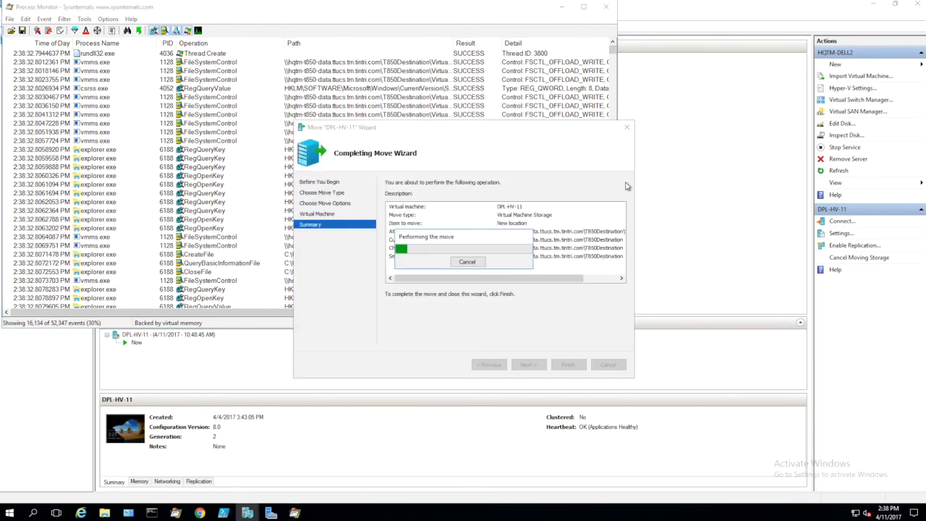
Switch to Chrome and examine the incoming replication throughput graph of the hqtm-t850 VMstore
left_click(207, 513)
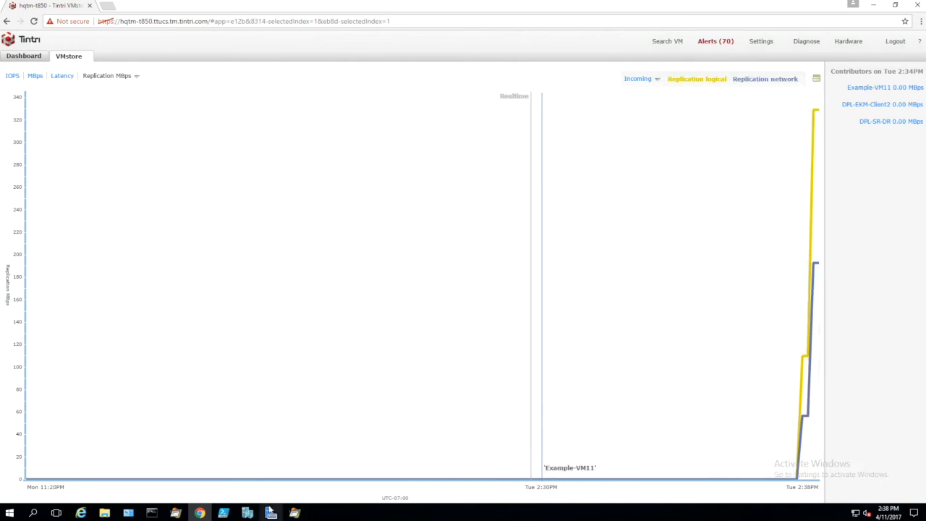
mouse_move(269, 515)
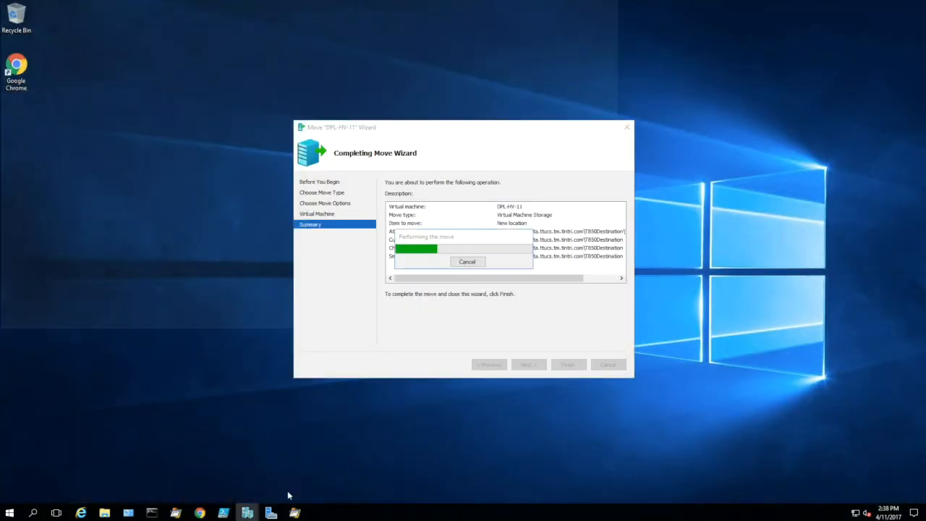
Check the progress of the DPL-HV-11 storage move and return to the virtual machine list in Hyper-V Manager
left_click(289, 492)
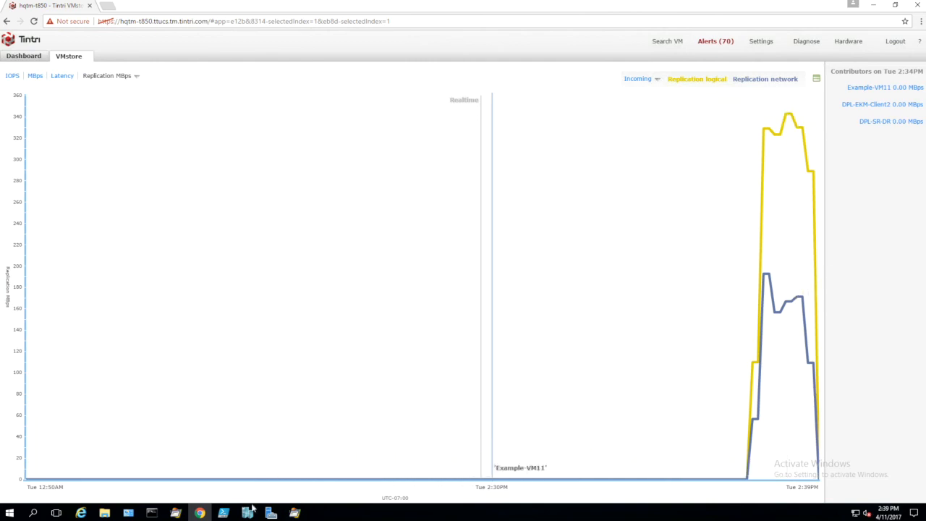
mouse_move(250, 514)
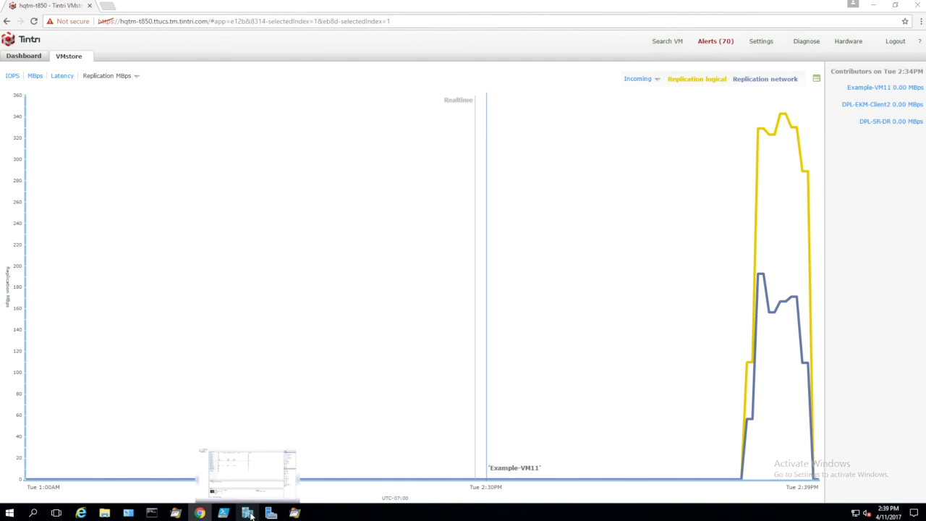
left_click(248, 513)
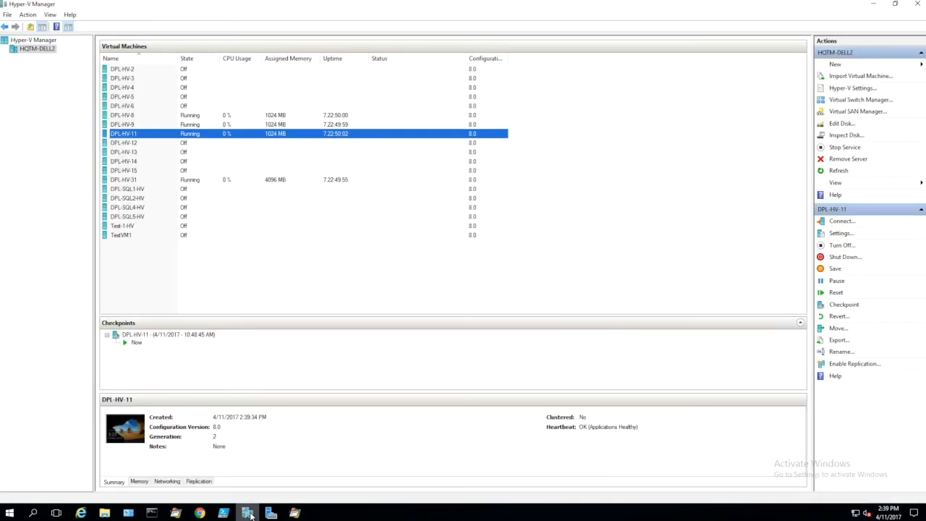
Inspect the virtual hard disk path in the settings of DPL-HV-11 and close the settings without changes
right_click(374, 137)
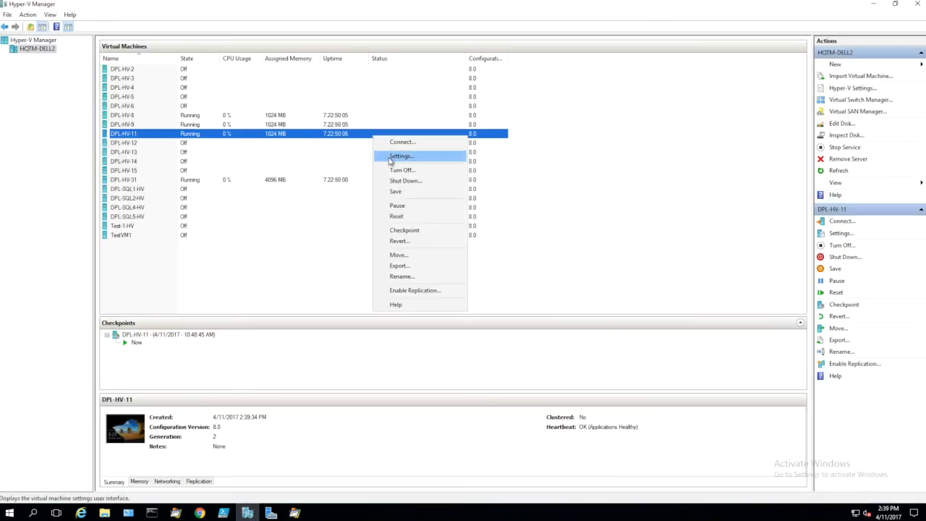
left_click(388, 156)
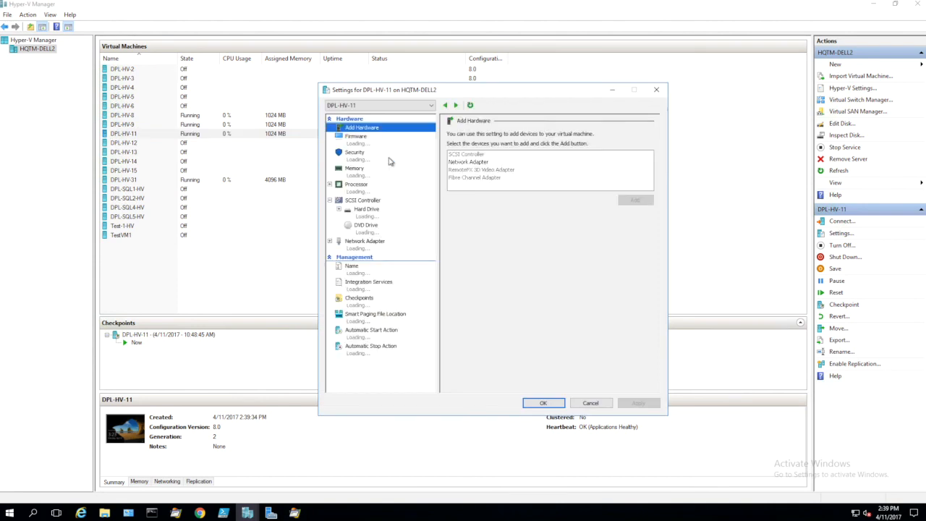
left_click(389, 217)
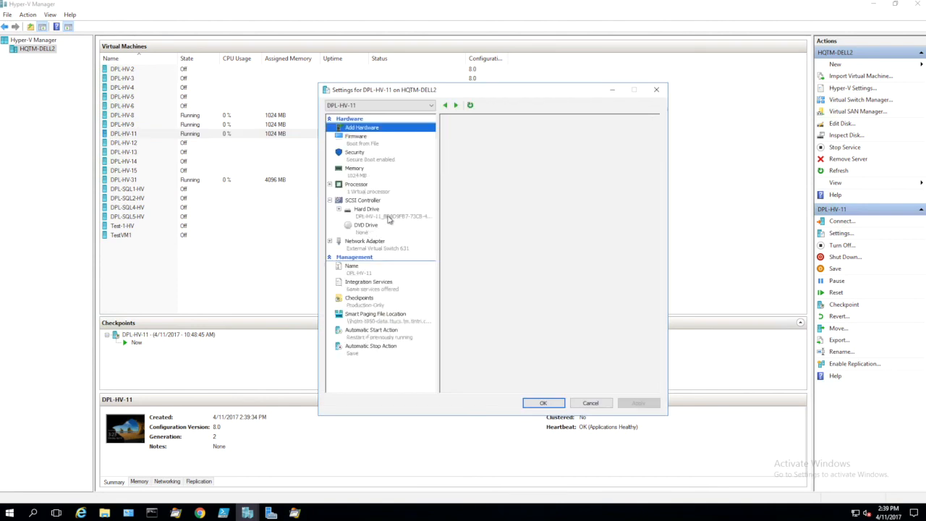
left_click_drag(464, 214, 592, 214)
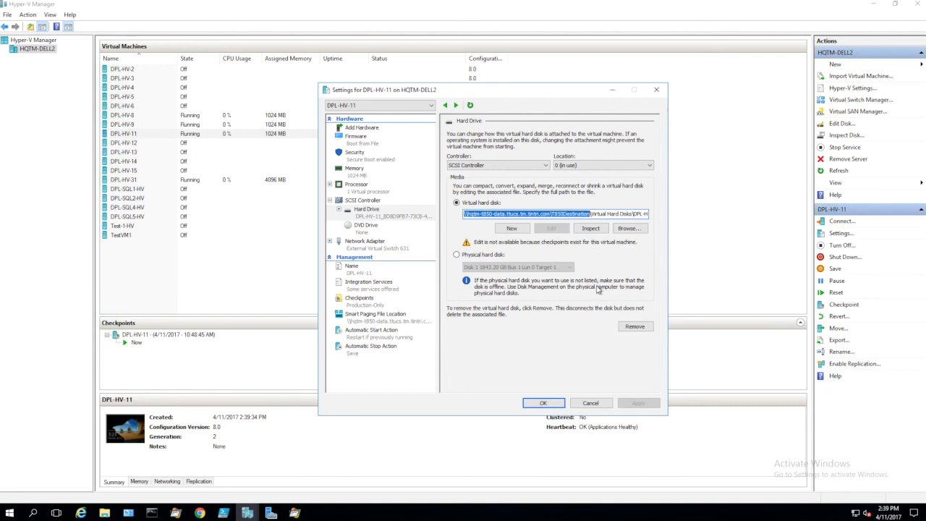
left_click(591, 403)
Switch to Process Monitor and examine the captured vmms.exe FileSystemControl events with FSCTL_OFFLOAD_WRITE on the T850Destination share
left_click(295, 512)
left_click_drag(307, 10, 432, 89)
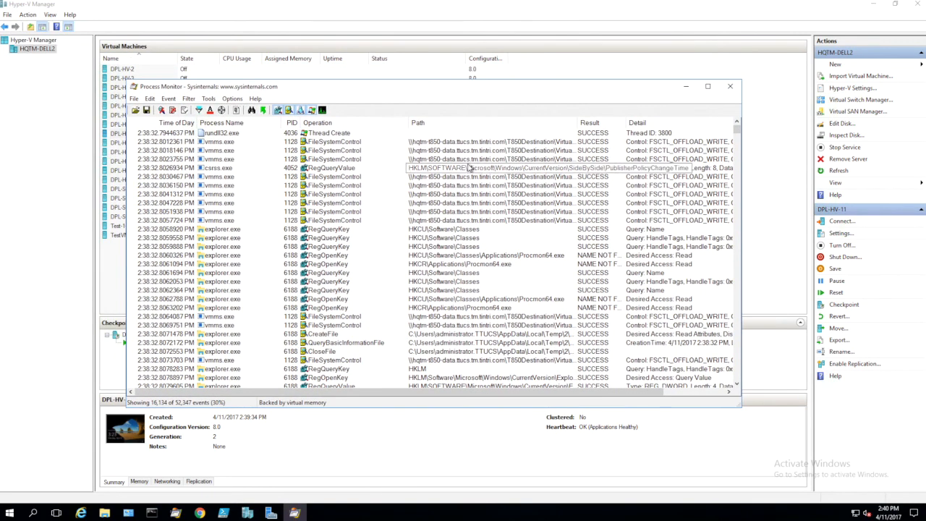
left_click(470, 142)
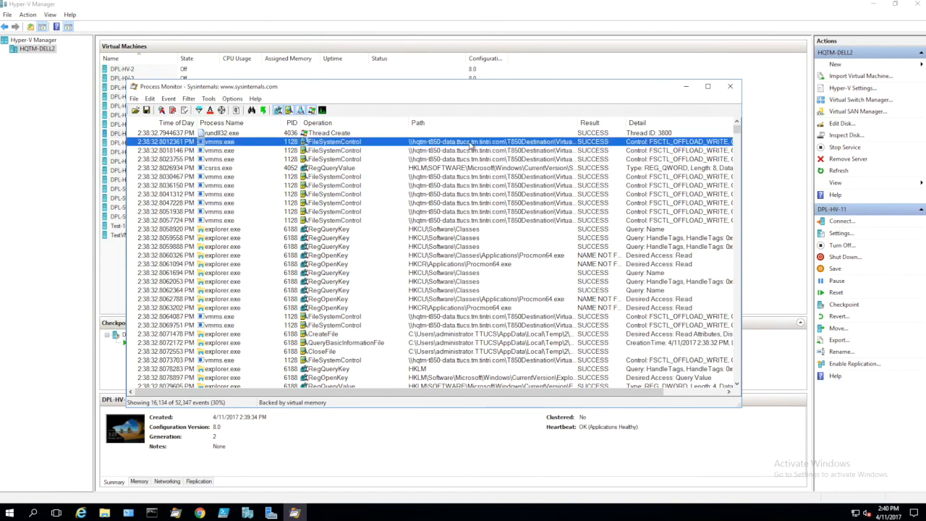
key("Down")
key("Down")
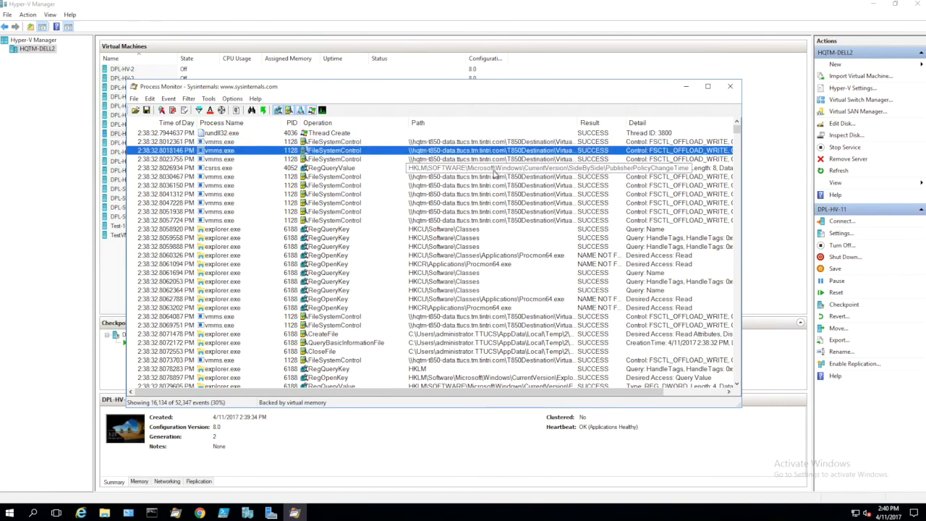
key("Up")
key("Up")
key("shift+Down")
key("shift+Down")
key("shift+Down")
key("shift+Down")
key("shift+Down")
key("shift+Down")
key("shift+Down")
key("shift+Down")
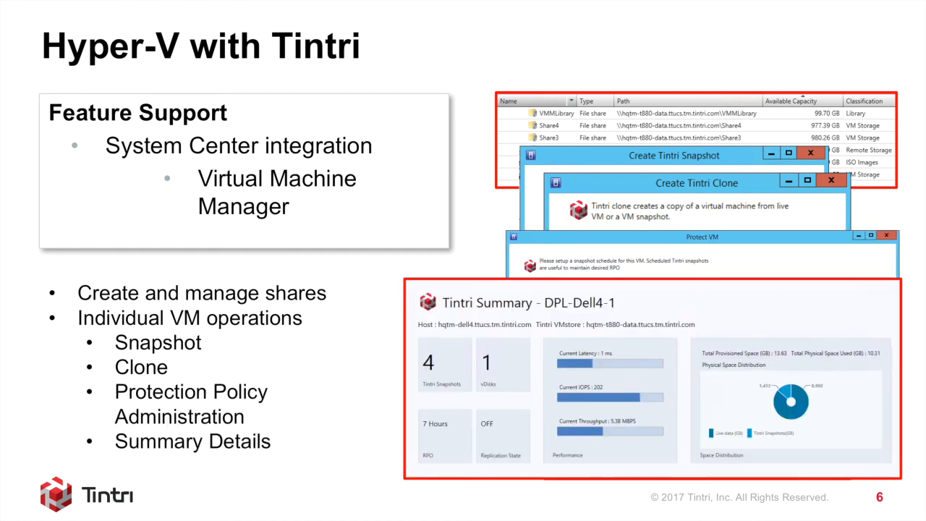
key("Right")
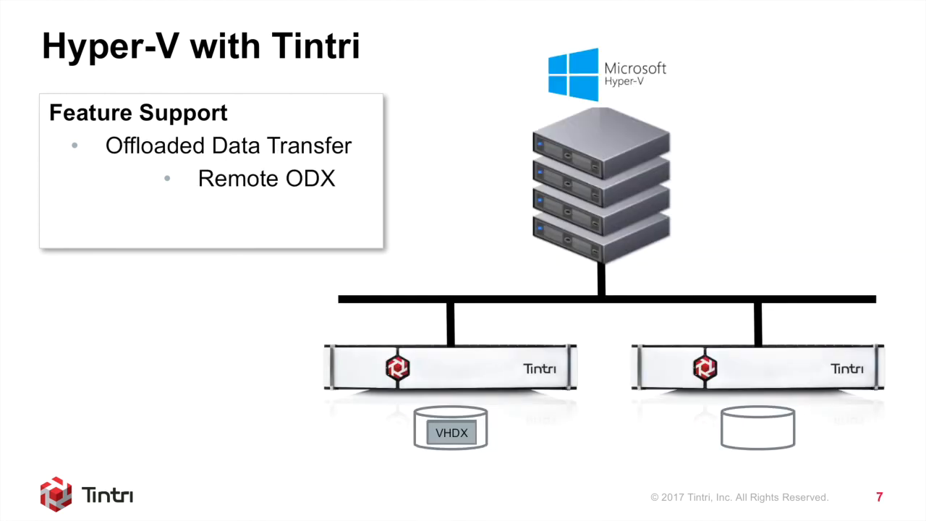